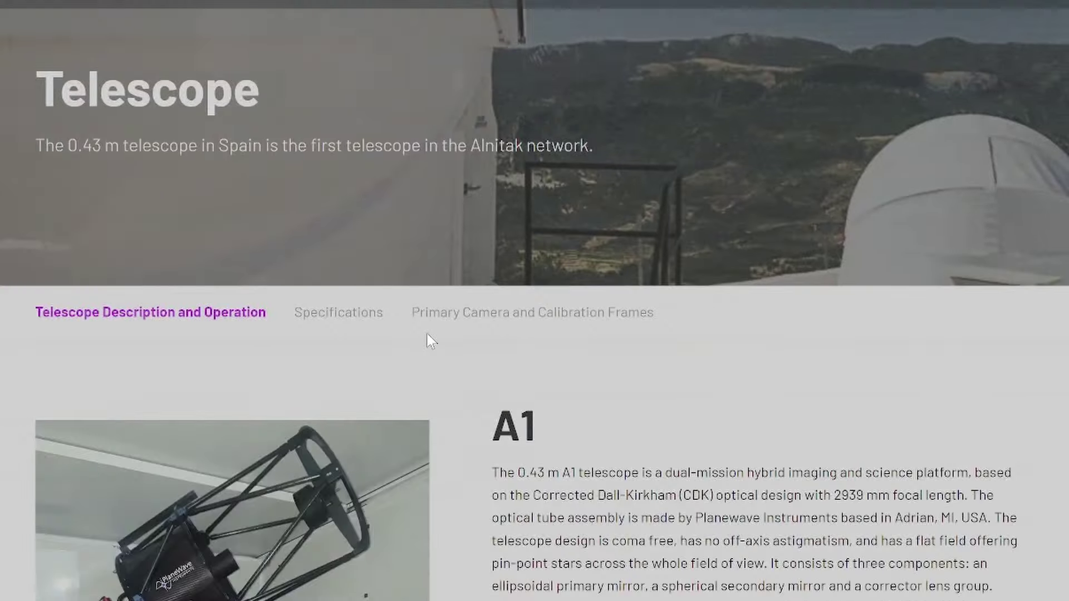
Read the A1 telescope description and the product name, focal length and focal ratio on the CDK 17 Optical Tube Assembly page.
scroll(607, 309, down, 5)
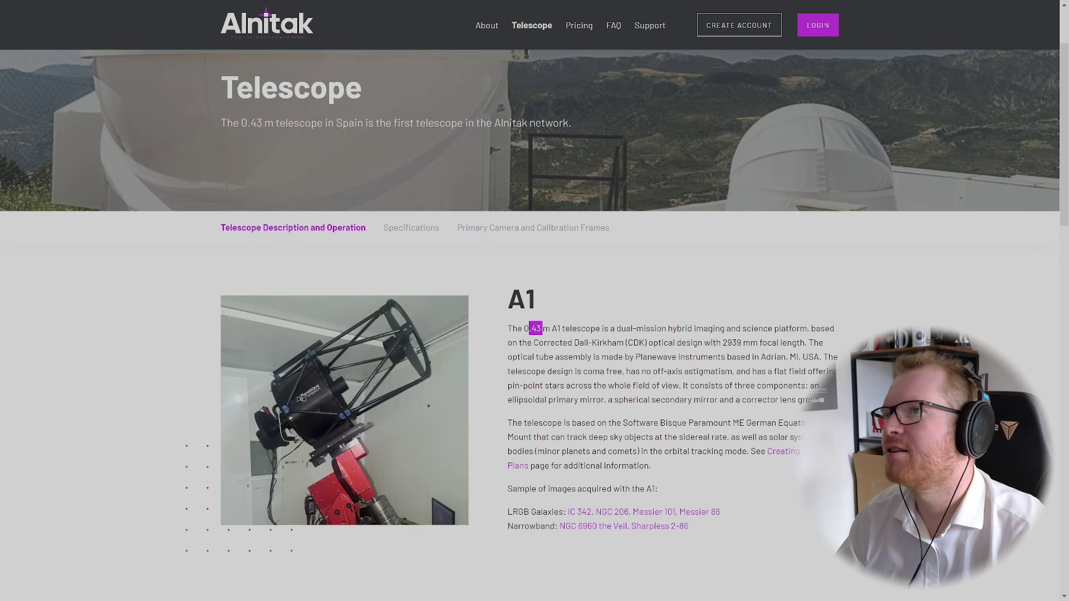
scroll(549, 354, up, 1)
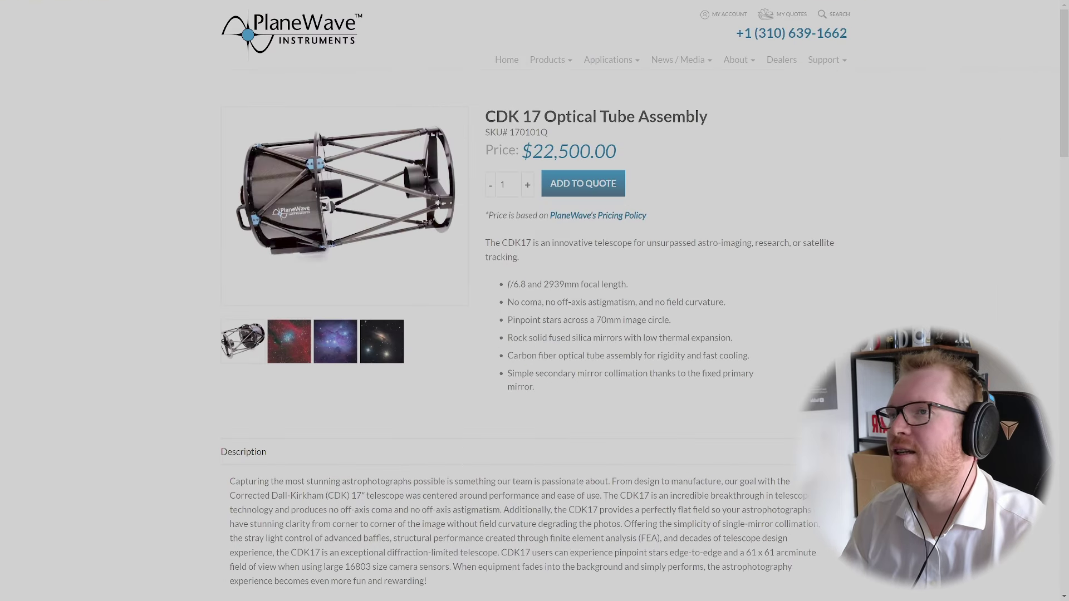
drag(521, 116, 695, 118)
click(711, 130)
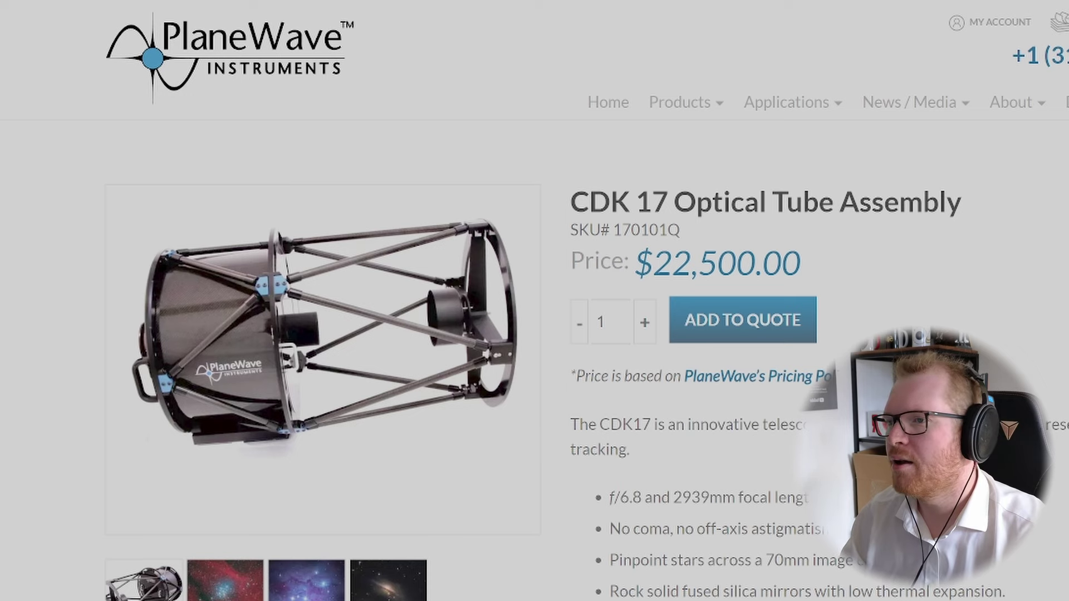
drag(681, 497, 722, 497)
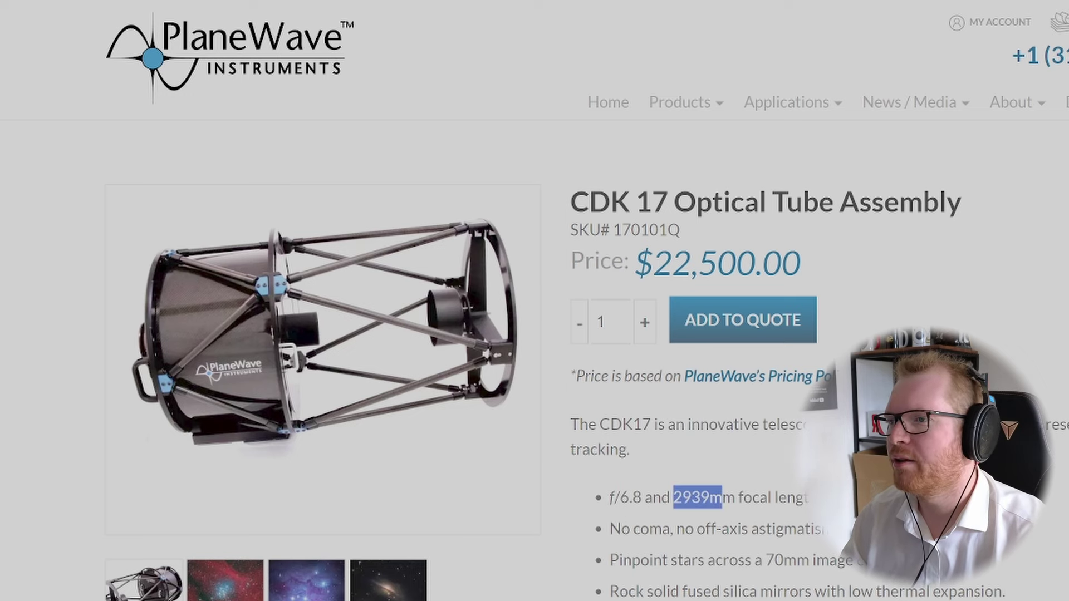
drag(613, 497, 633, 497)
click(754, 554)
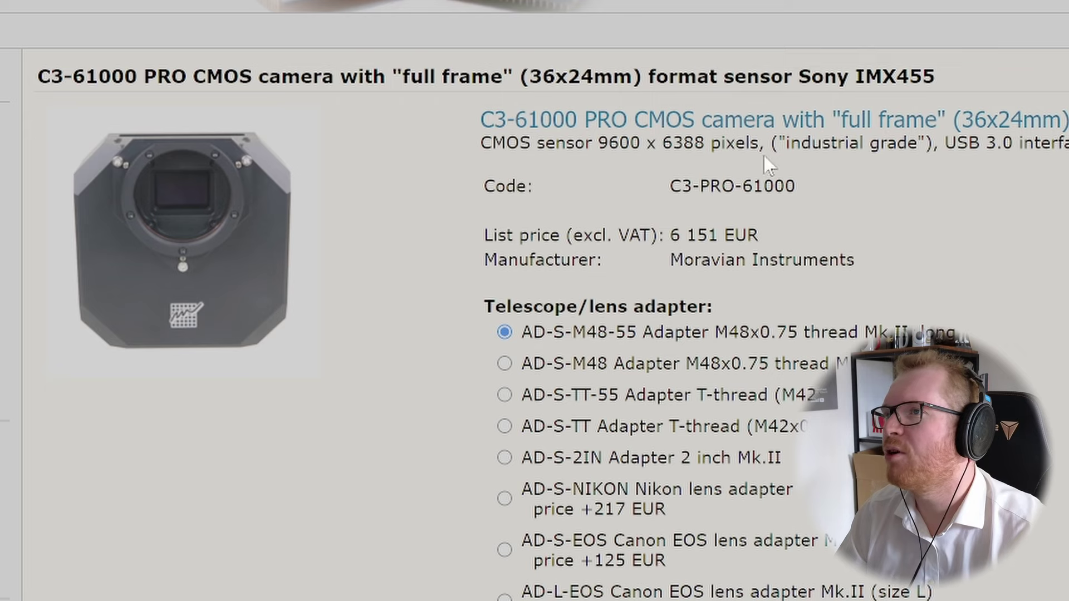
Check the list price of the C3-61000 PRO camera and view the Software Bisque Paramount ME II mount's product page.
drag(669, 235, 708, 235)
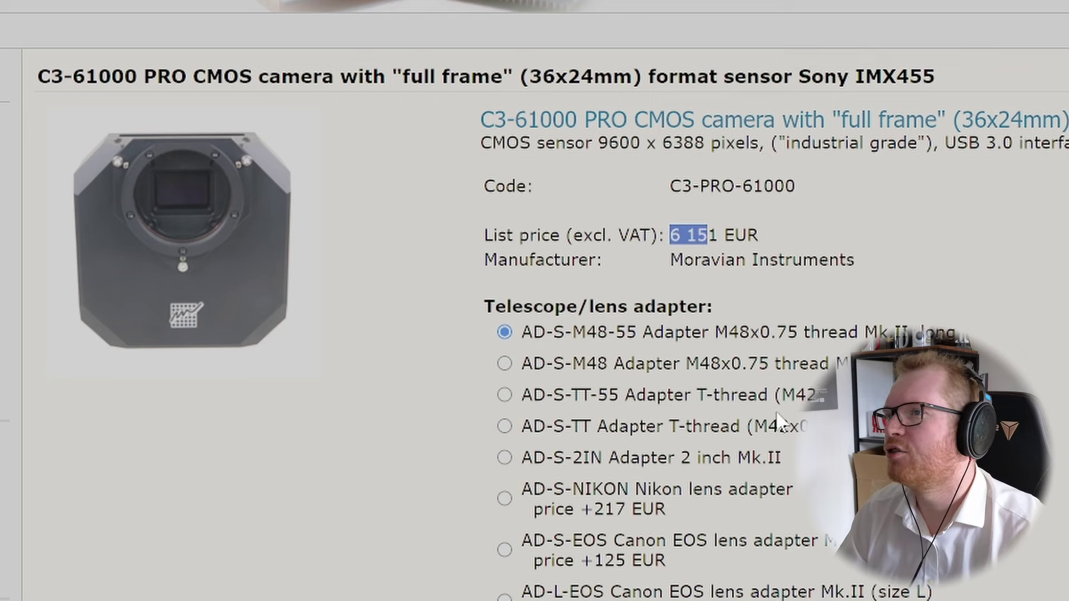
click(708, 235)
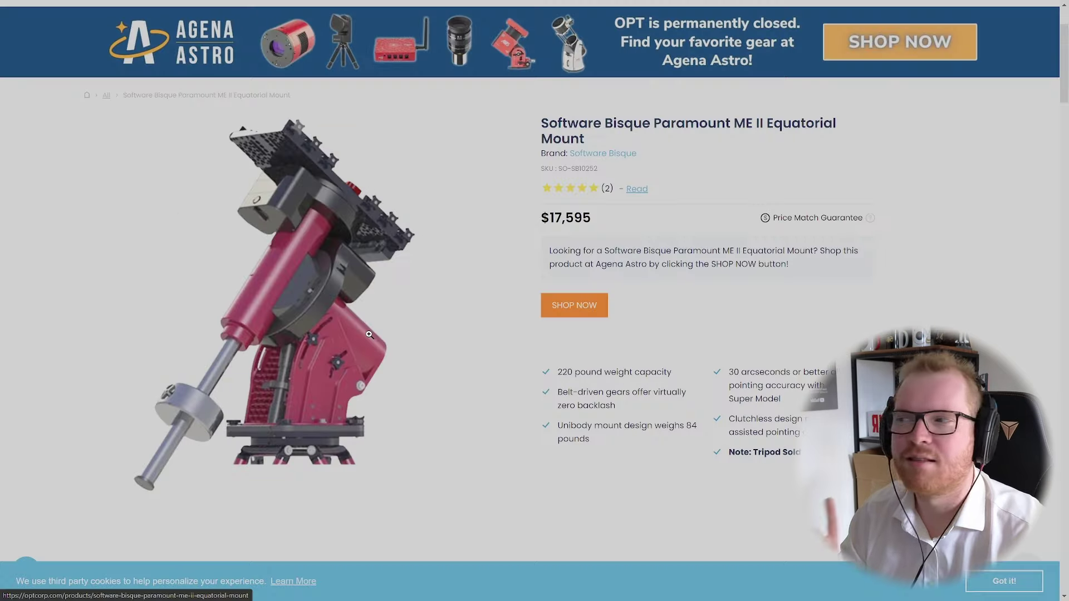
scroll(369, 330, up, 1)
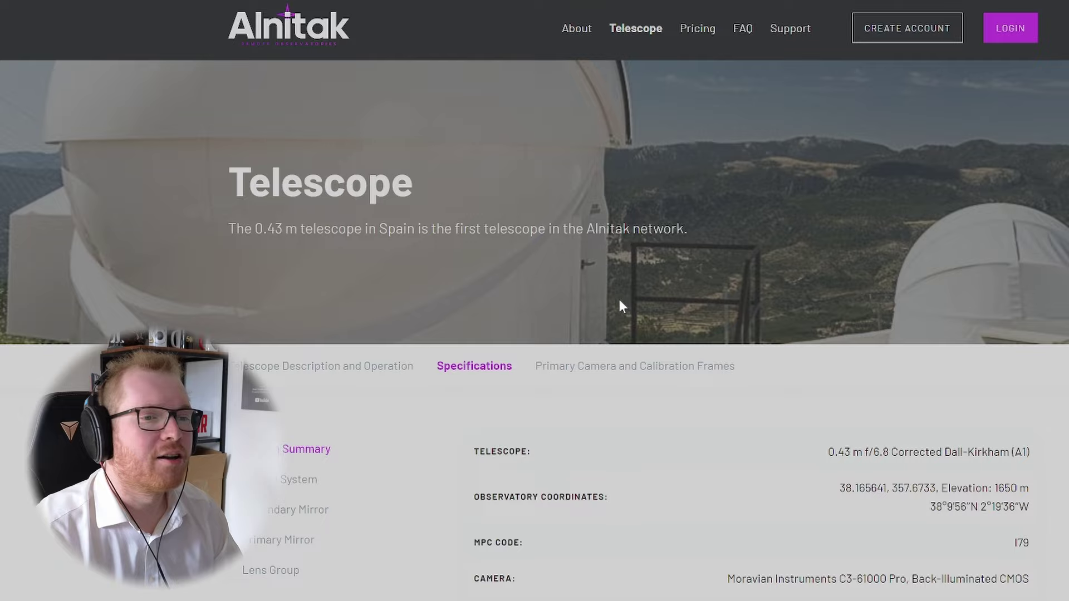
Read through the A1 telescope's system summary, from the observatory coordinates to the sensor orientation, image resolution, filters and calibration frames.
scroll(724, 329, down, 3)
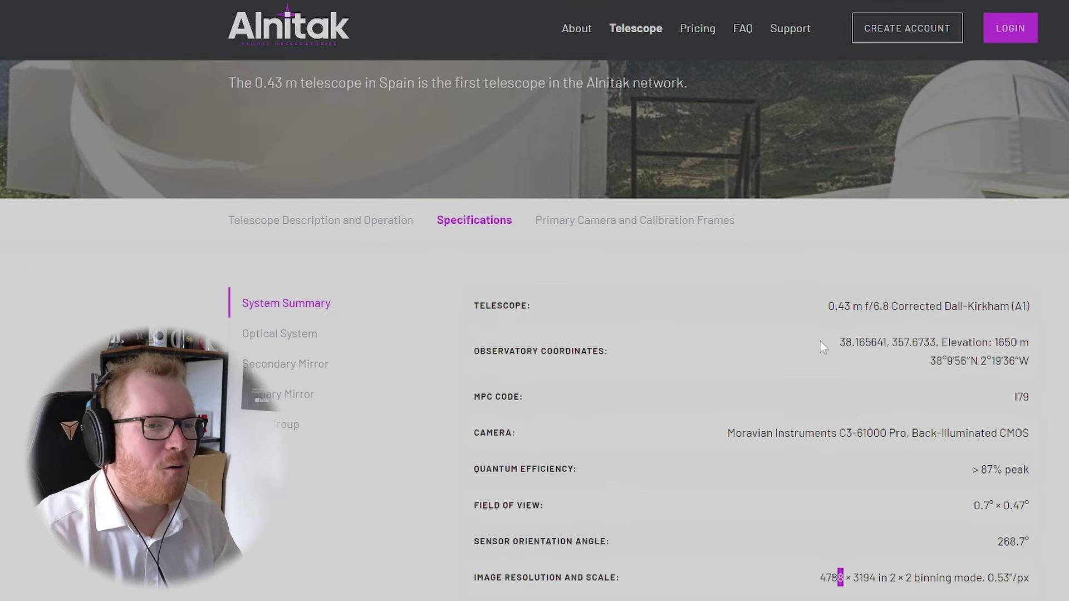
scroll(500, 302, down, 3)
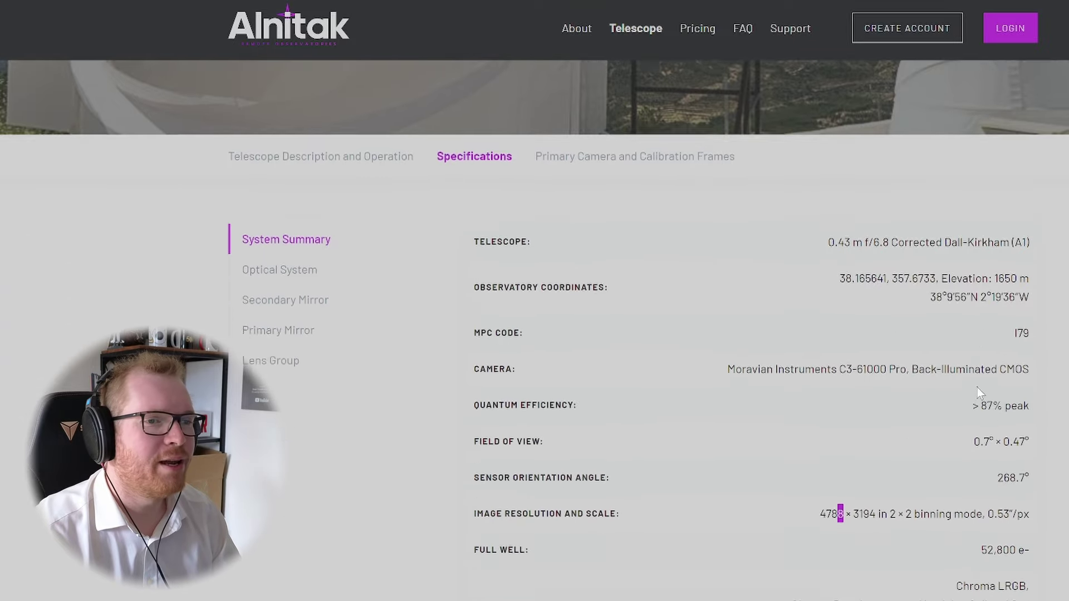
drag(840, 196, 1019, 216)
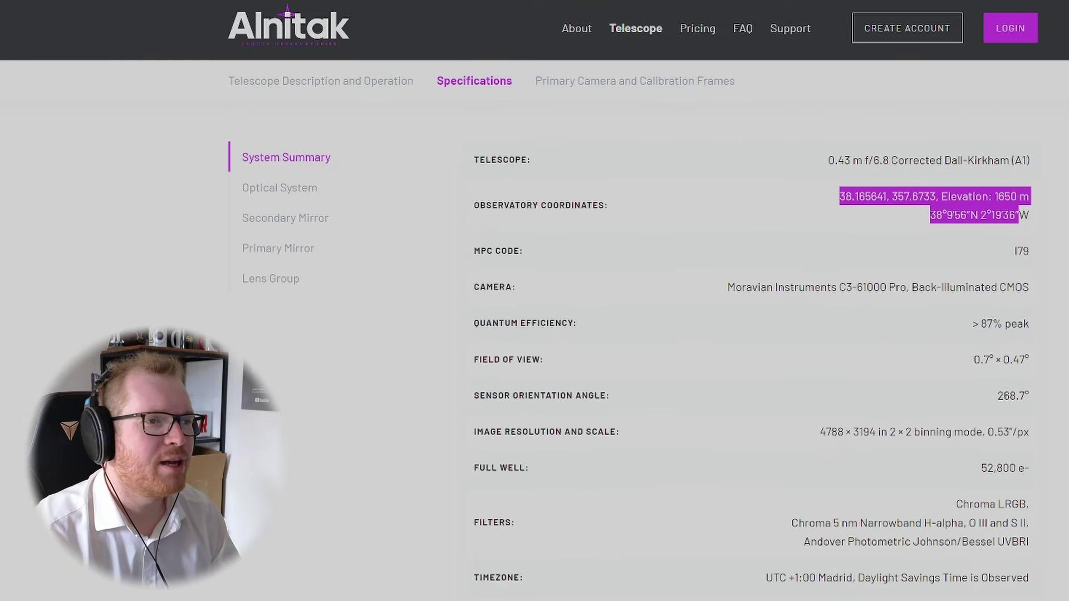
drag(811, 303, 1030, 581)
click(929, 335)
scroll(946, 312, down, 2)
click(1008, 316)
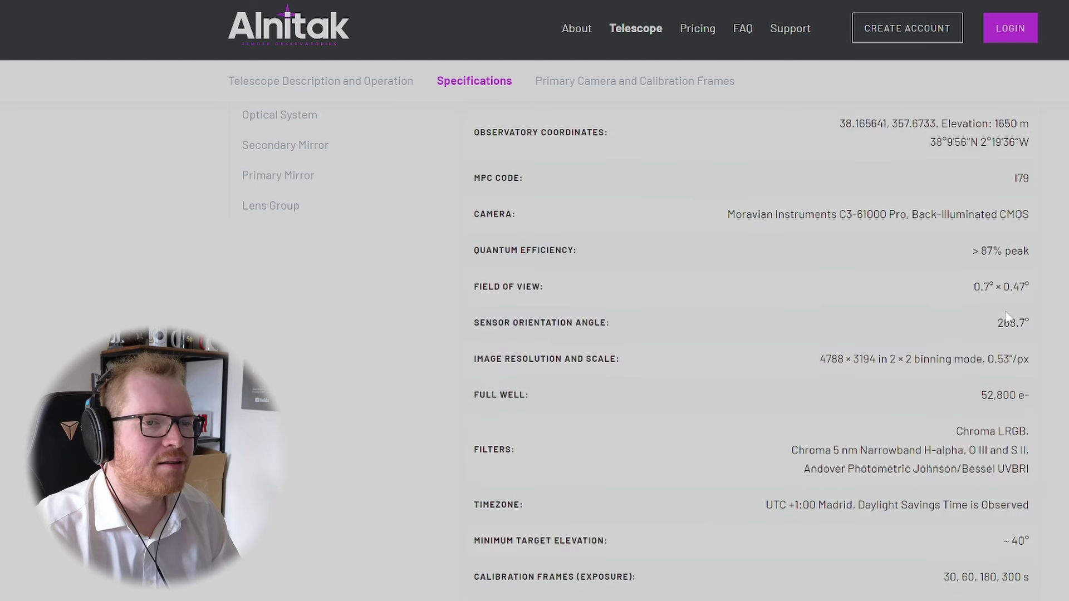
scroll(957, 341, down, 2)
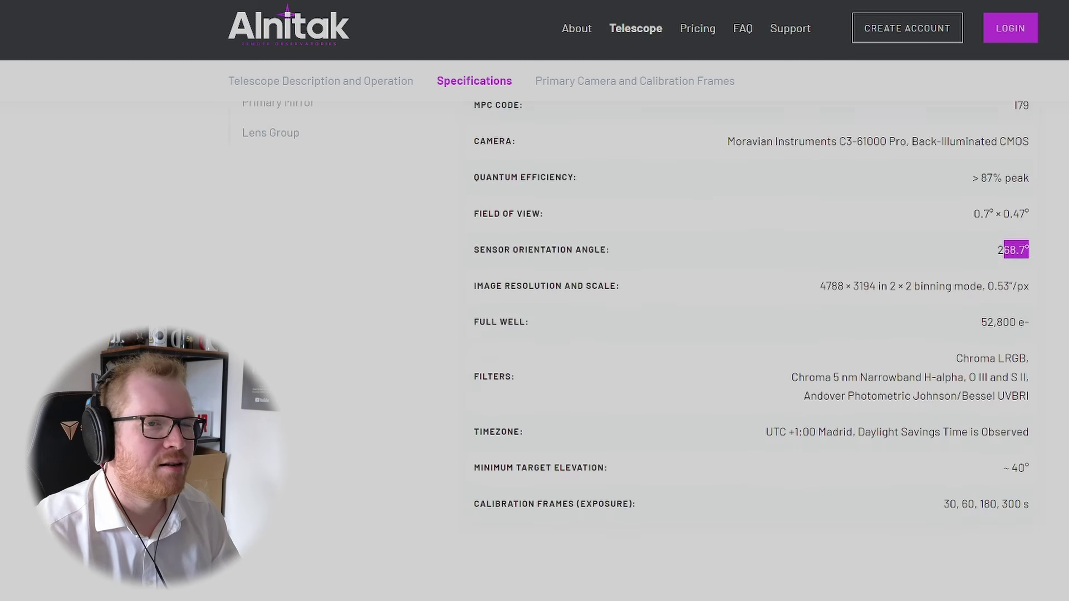
mouse_move(824, 286)
mouse_down()
mouse_move(967, 286)
mouse_move(824, 286)
mouse_up()
drag(985, 285, 1030, 512)
click(921, 322)
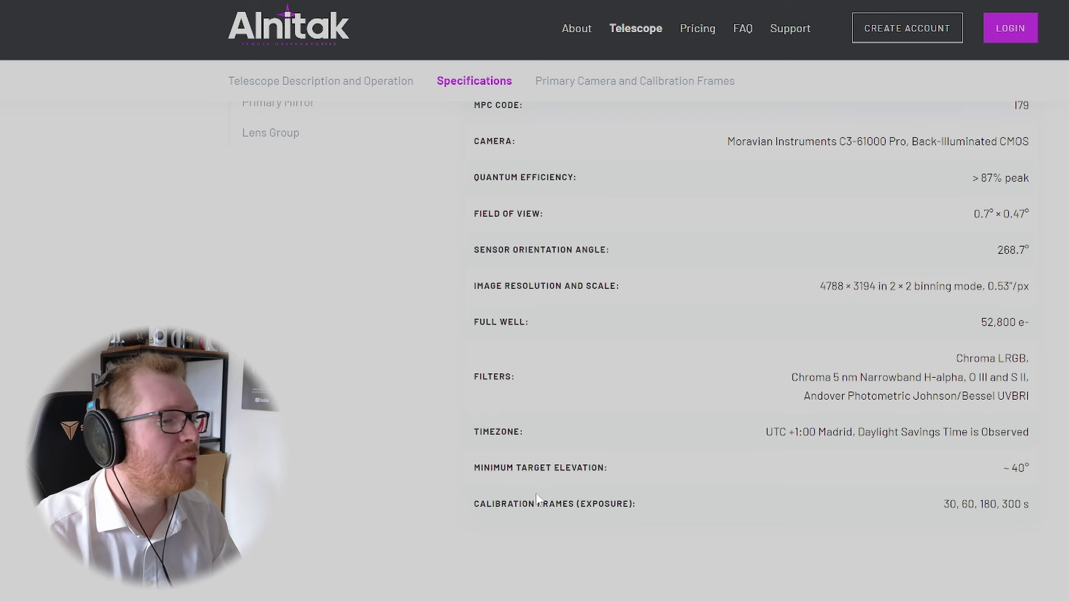
drag(473, 503, 639, 504)
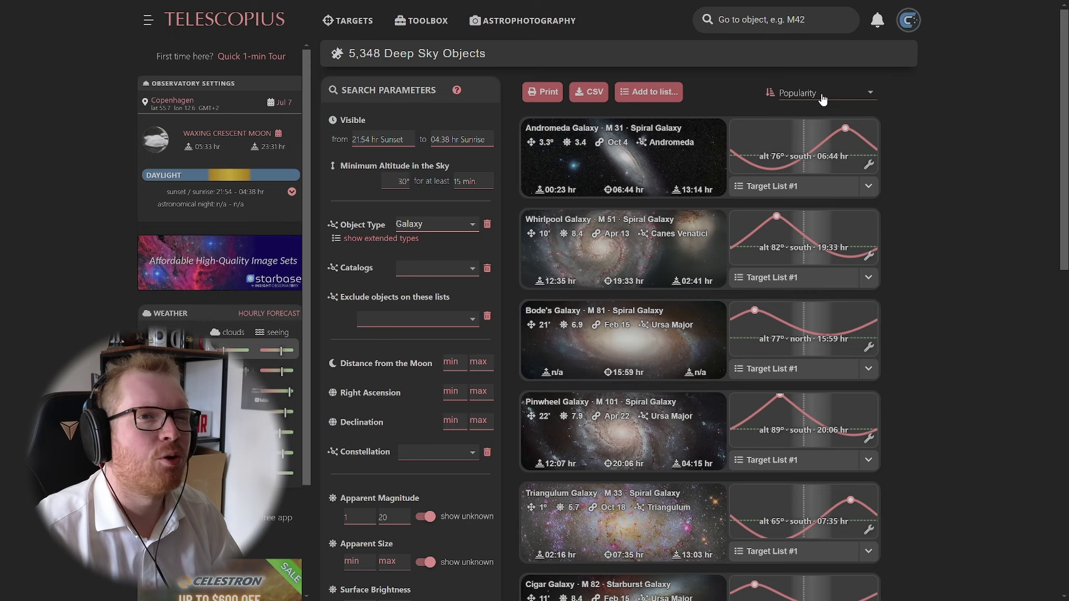
Sort the galaxies by magnitude and limit their apparent size to 10 to 30 arcminutes.
click(817, 94)
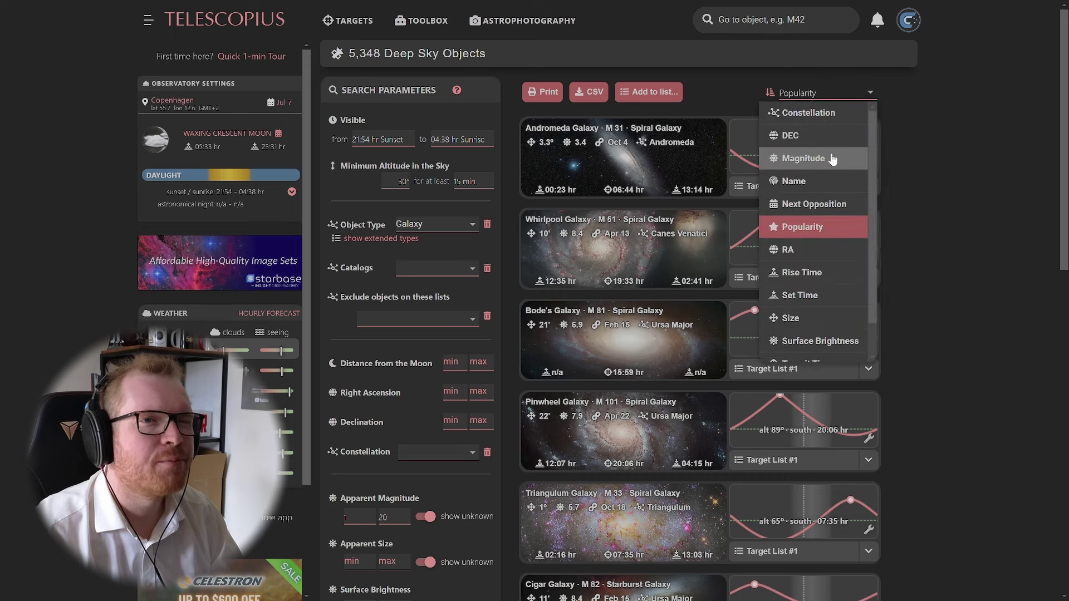
click(831, 158)
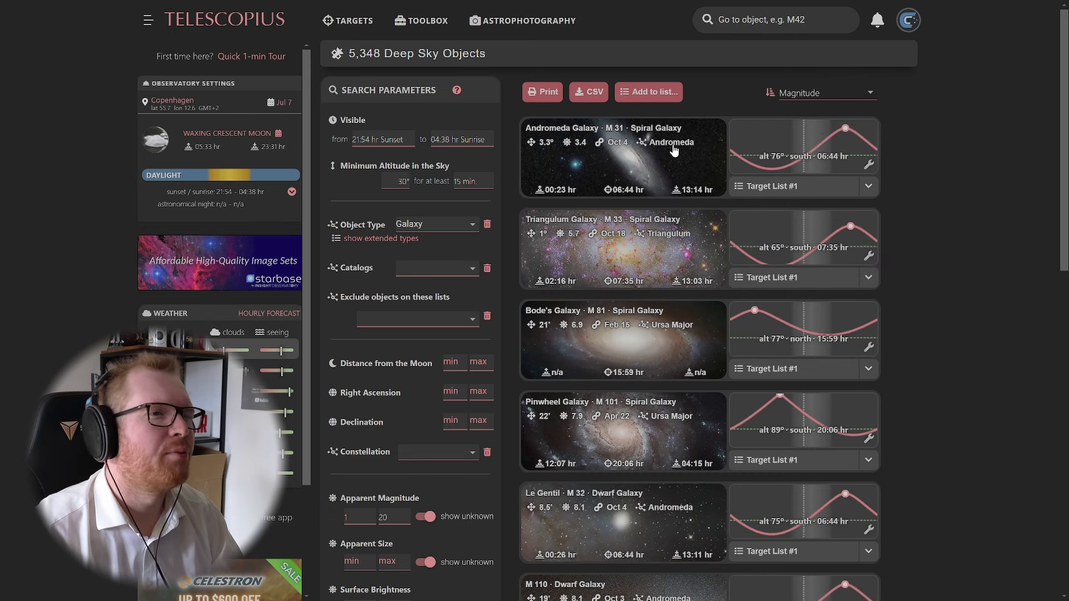
scroll(428, 384, down, 2)
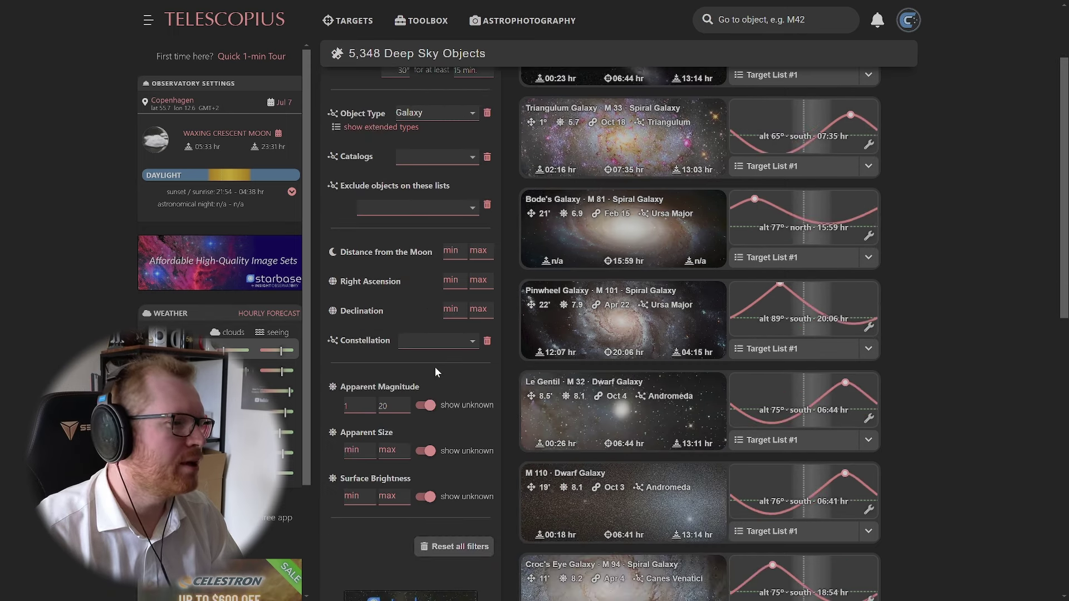
scroll(435, 370, down, 2)
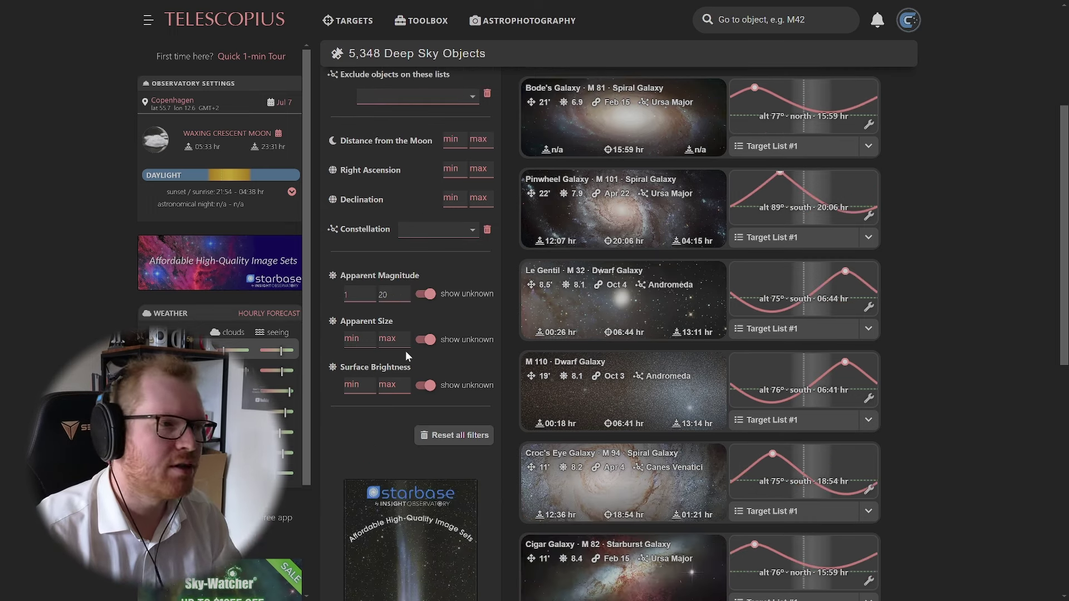
click(400, 340)
scroll(417, 417, down, 5)
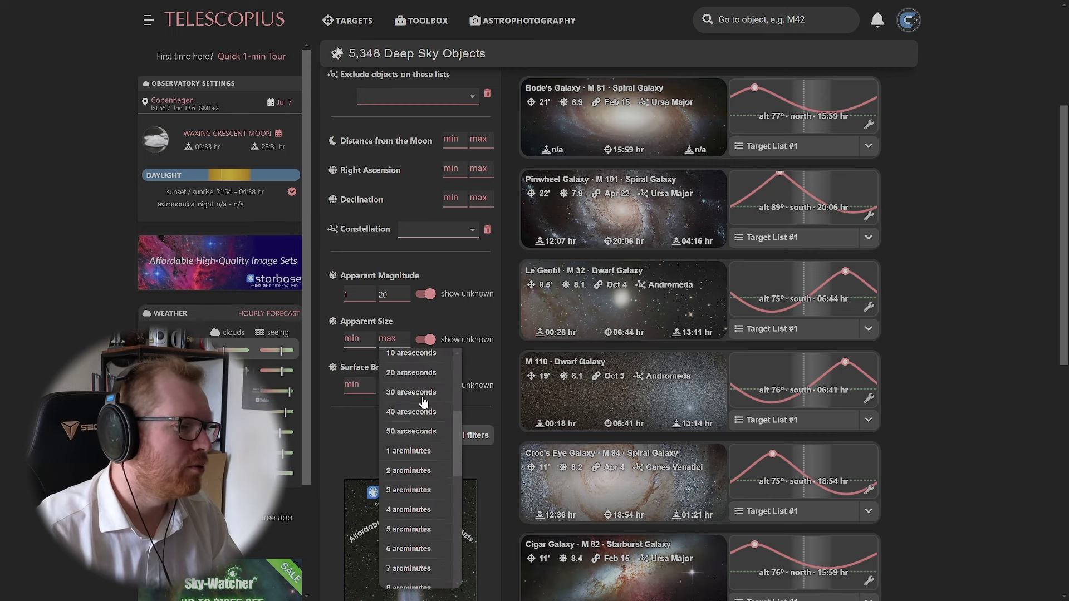
scroll(427, 453, up, 3)
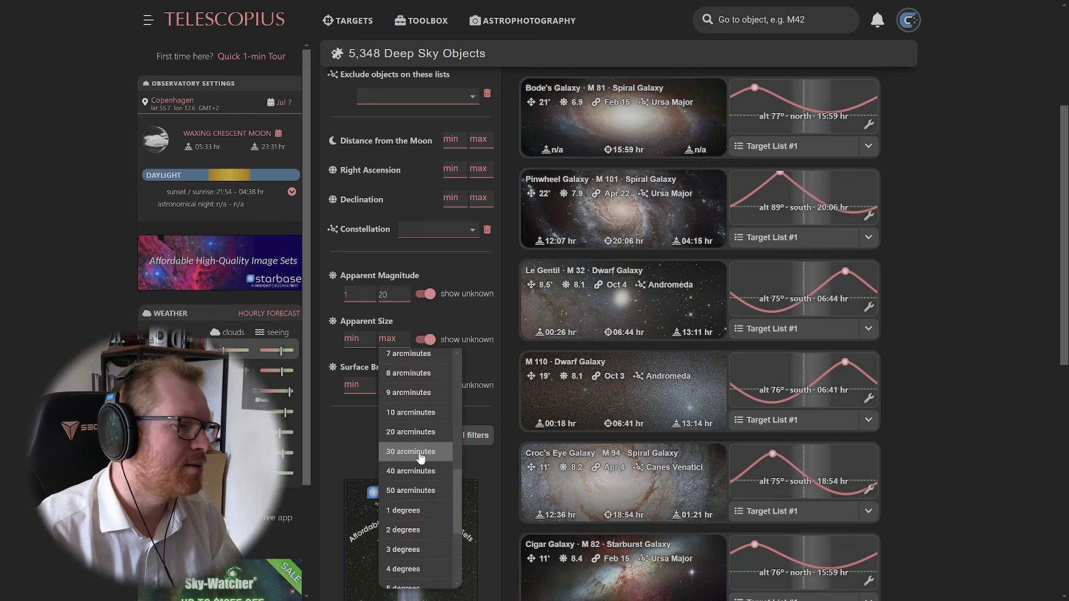
click(420, 452)
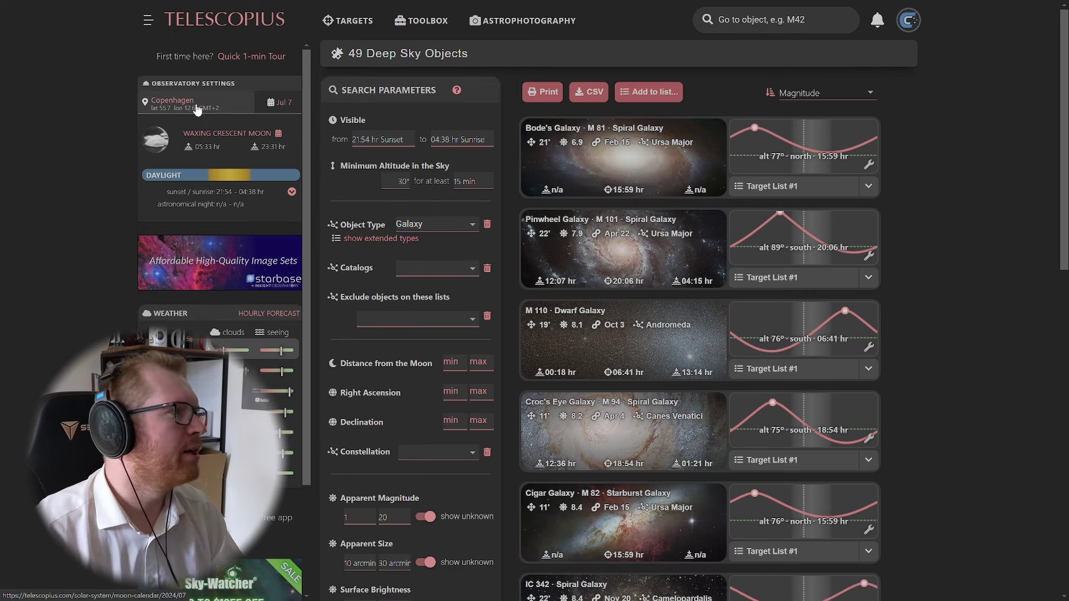
click(177, 104)
click(182, 130)
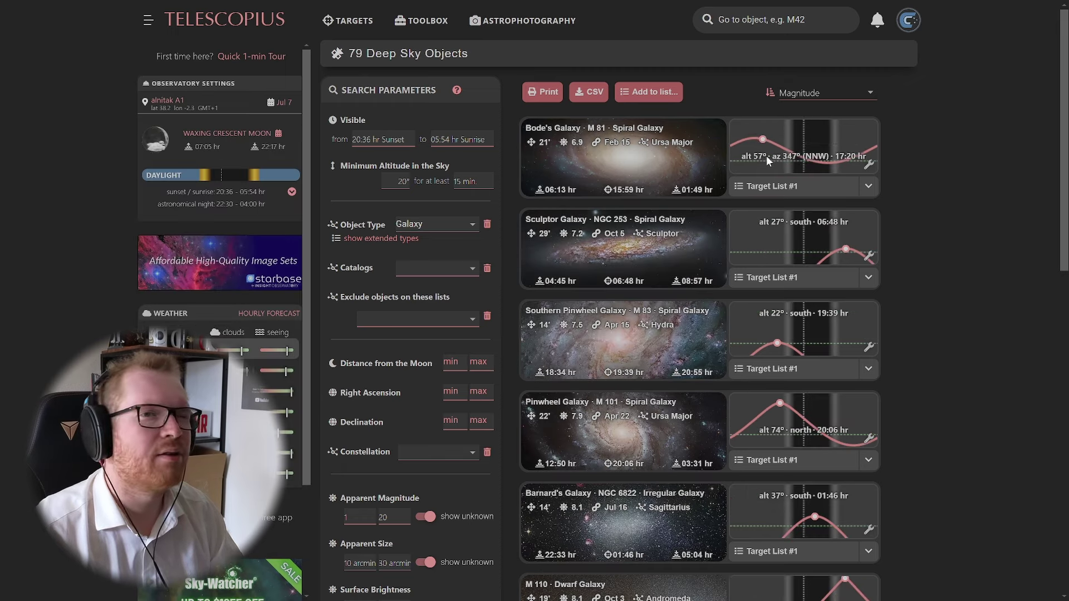
click(824, 159)
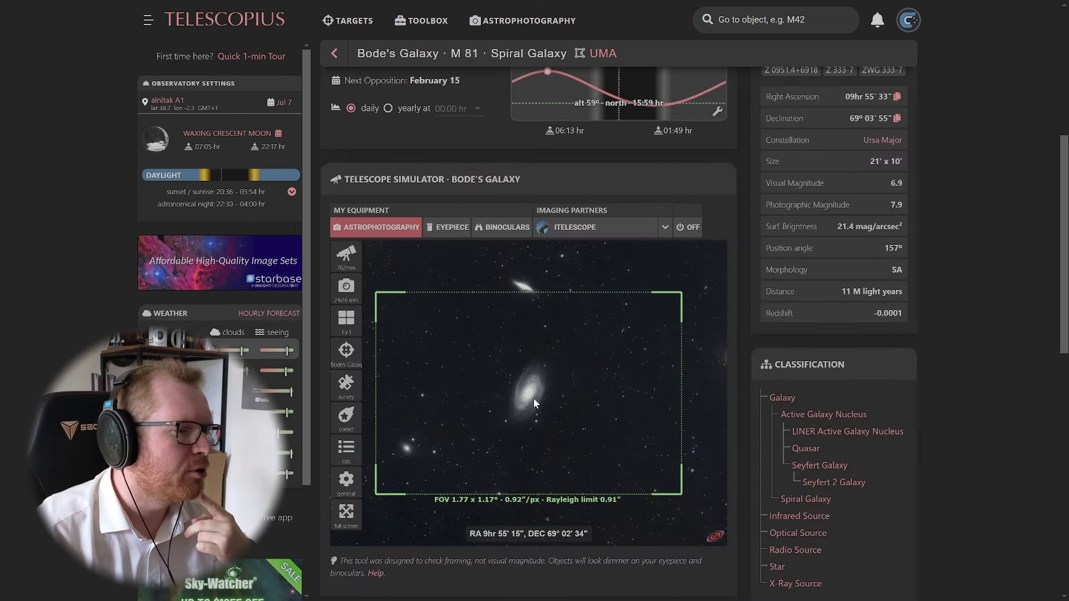
scroll(532, 399, down, 1)
scroll(532, 396, up, 2)
scroll(536, 416, down, 1)
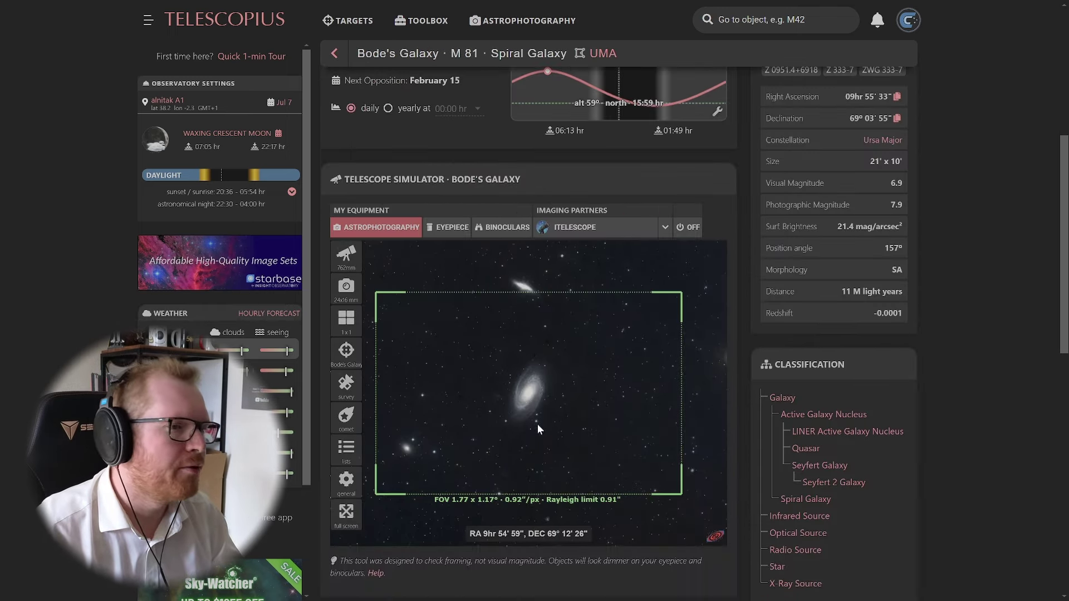
click(345, 262)
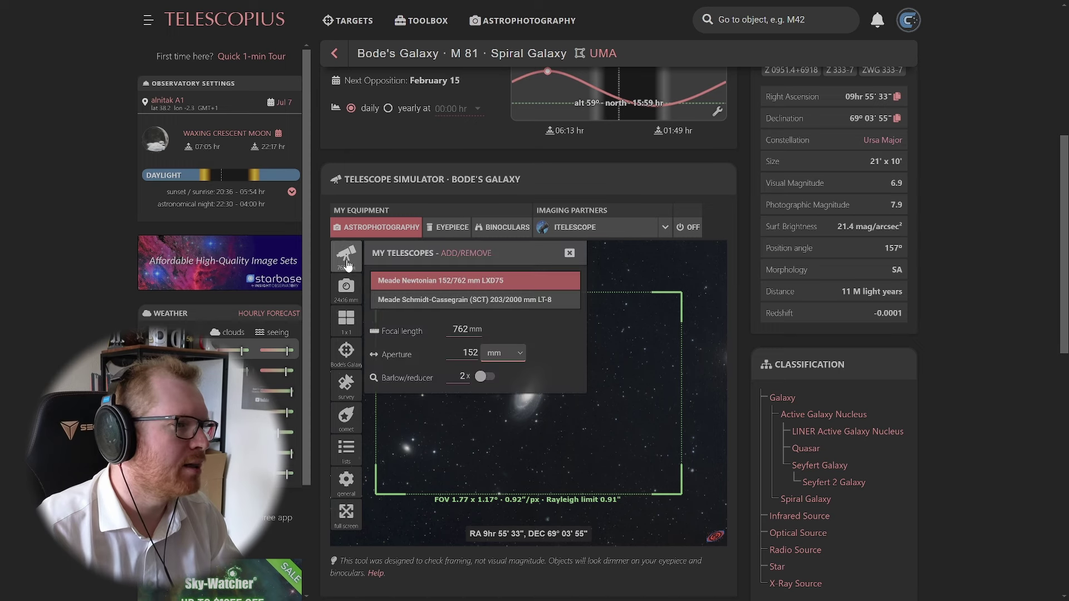
double_click(460, 329)
text(3000)
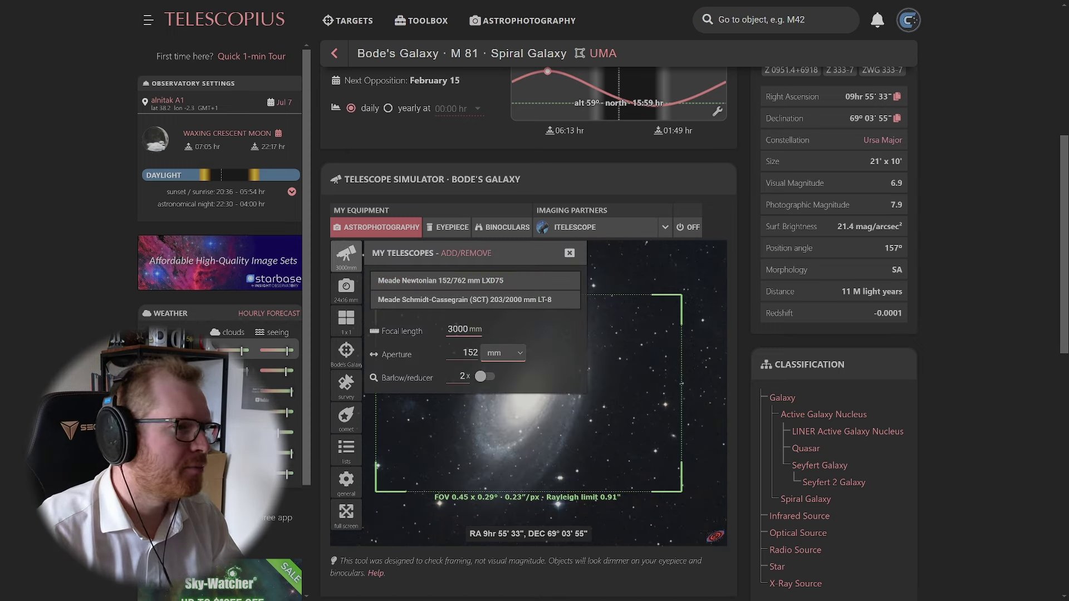
Give the simulated camera a 35.9 × 23.9 mm sensor with 6720 × 4480 px and a 270° position angle, and check M 81's framing.
click(346, 288)
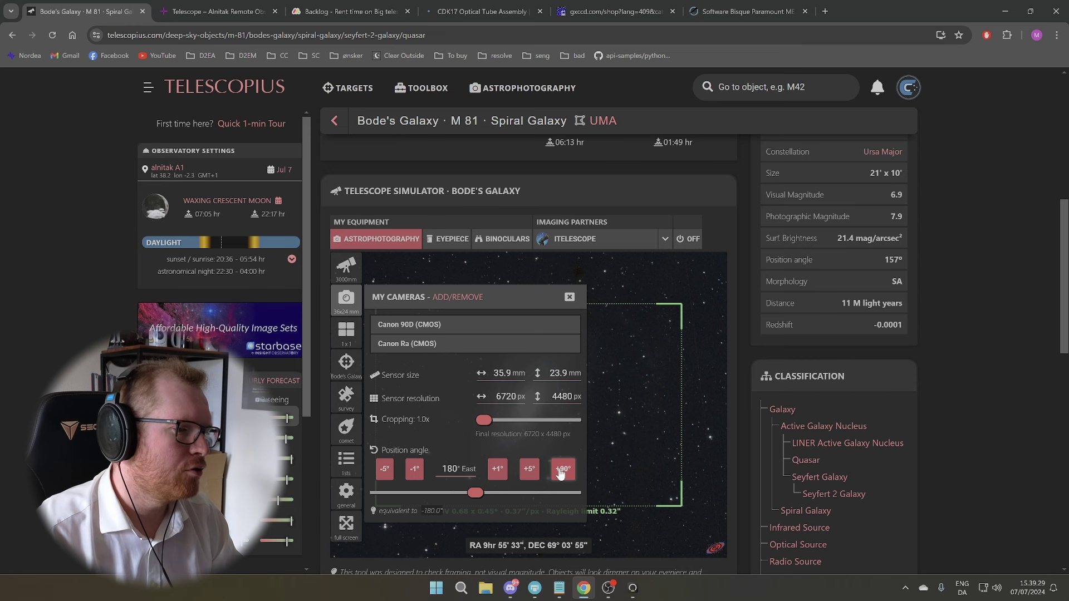
click(560, 470)
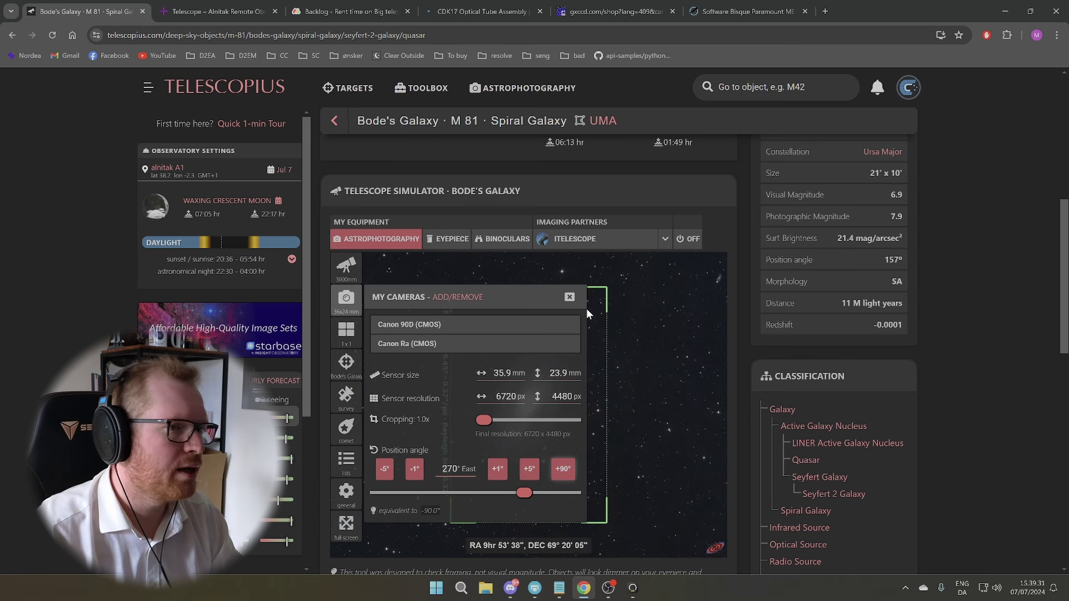
click(570, 297)
scroll(574, 359, down, 2)
scroll(573, 359, up, 2)
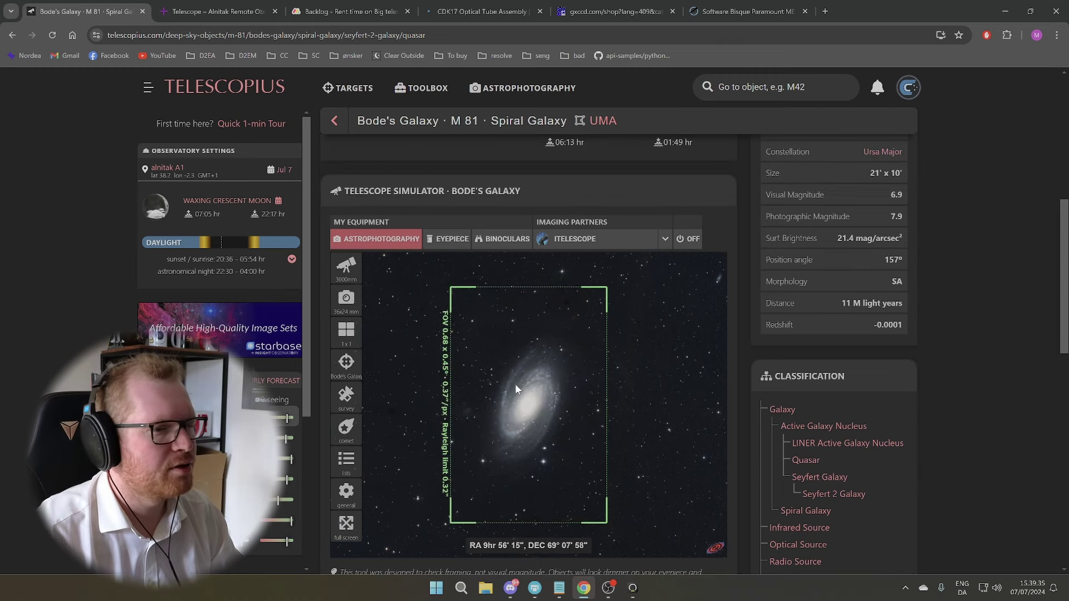
scroll(528, 389, down, 1)
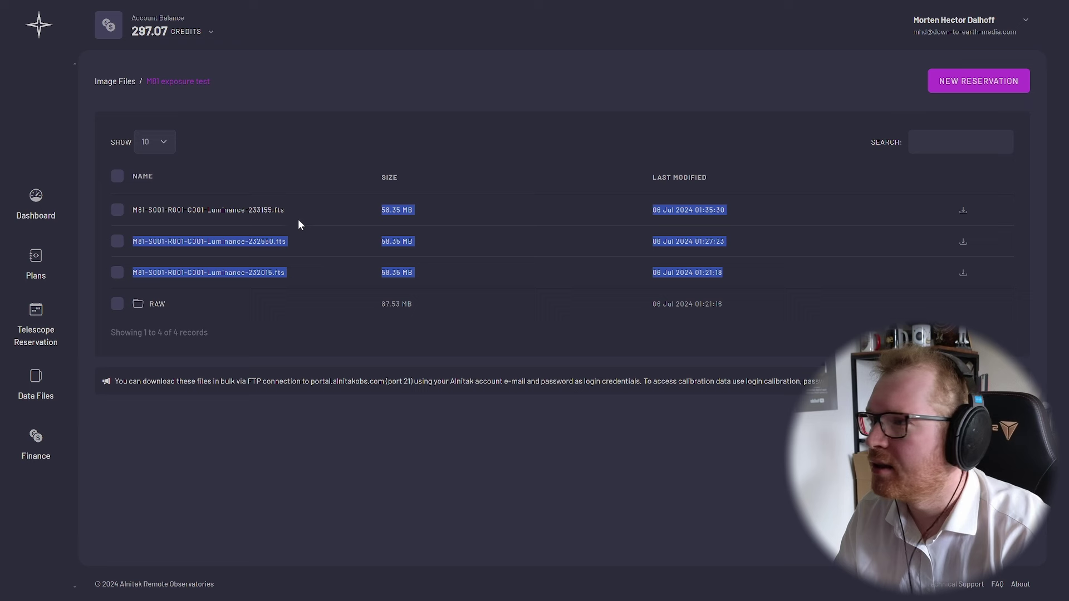
View the M81 exposure test's log files in the Alnitak portal and return to the overview of image files.
click(959, 287)
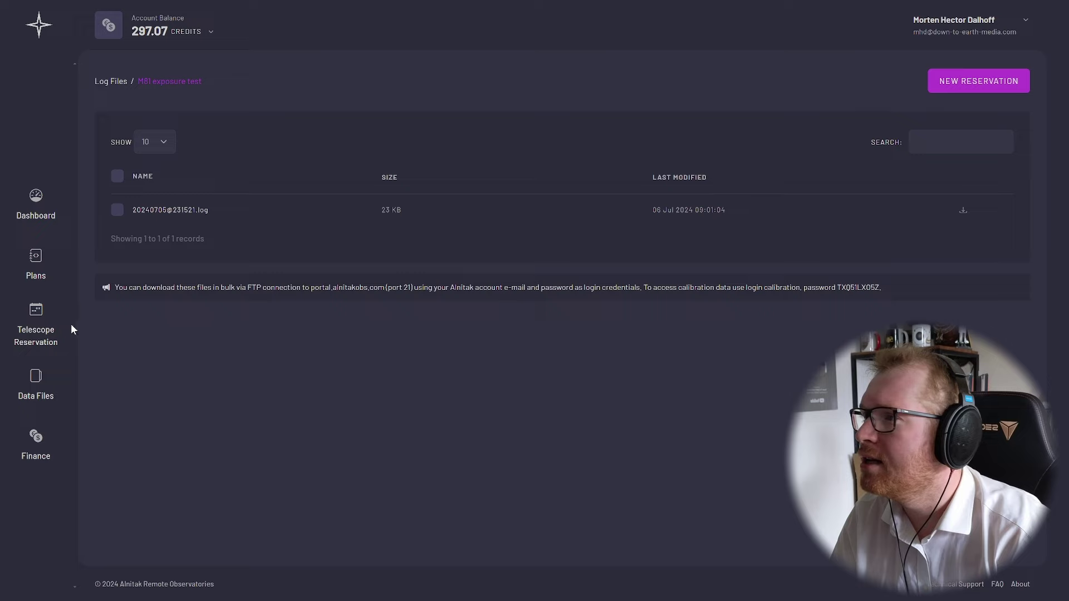
mouse_move(35, 379)
click(147, 374)
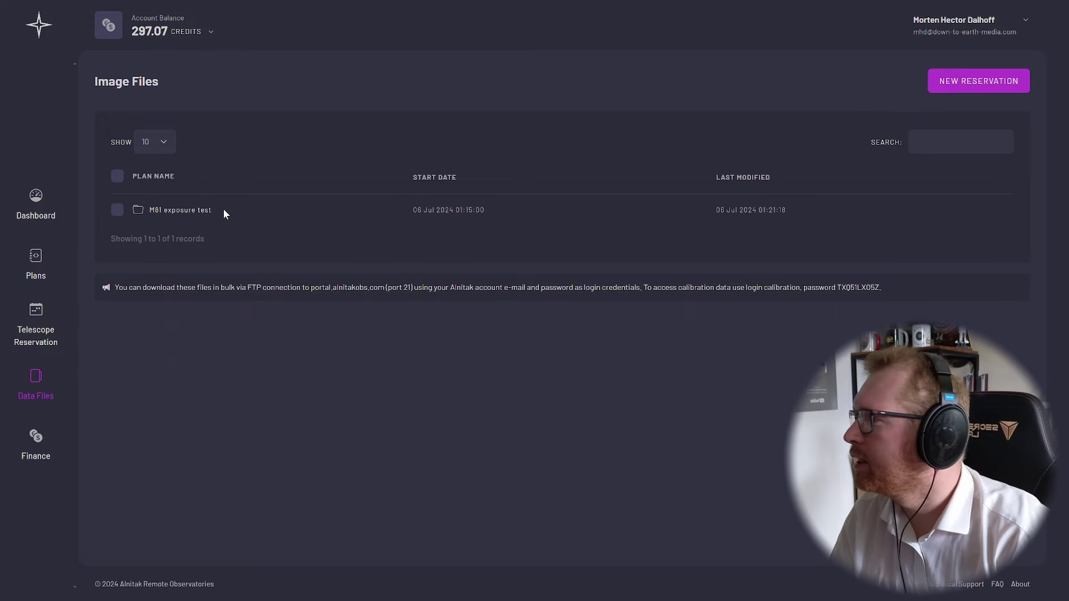
key(alt+Tab)
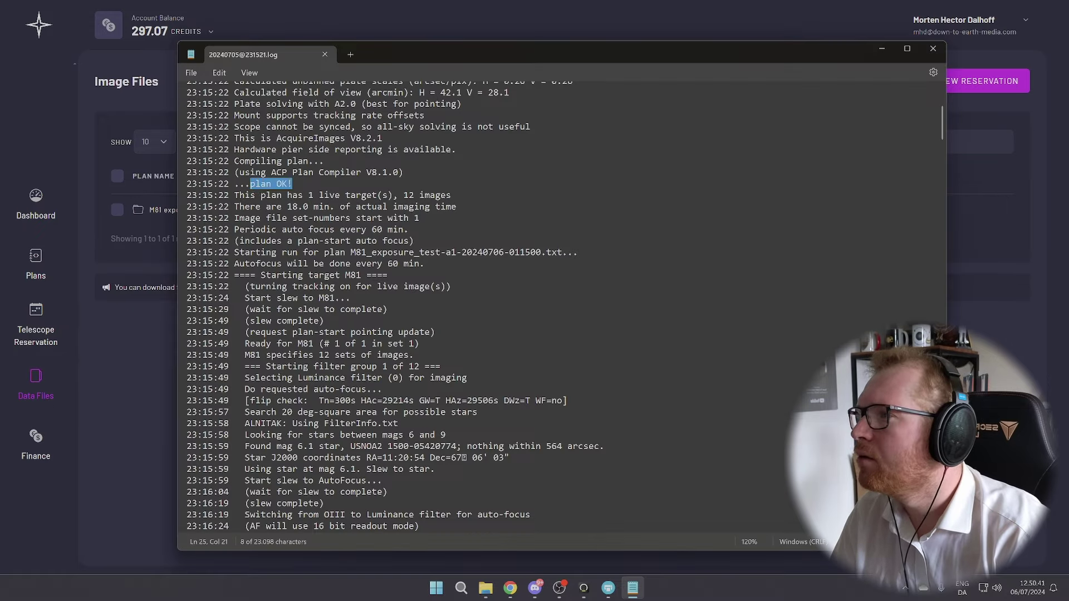
drag(261, 275, 361, 279)
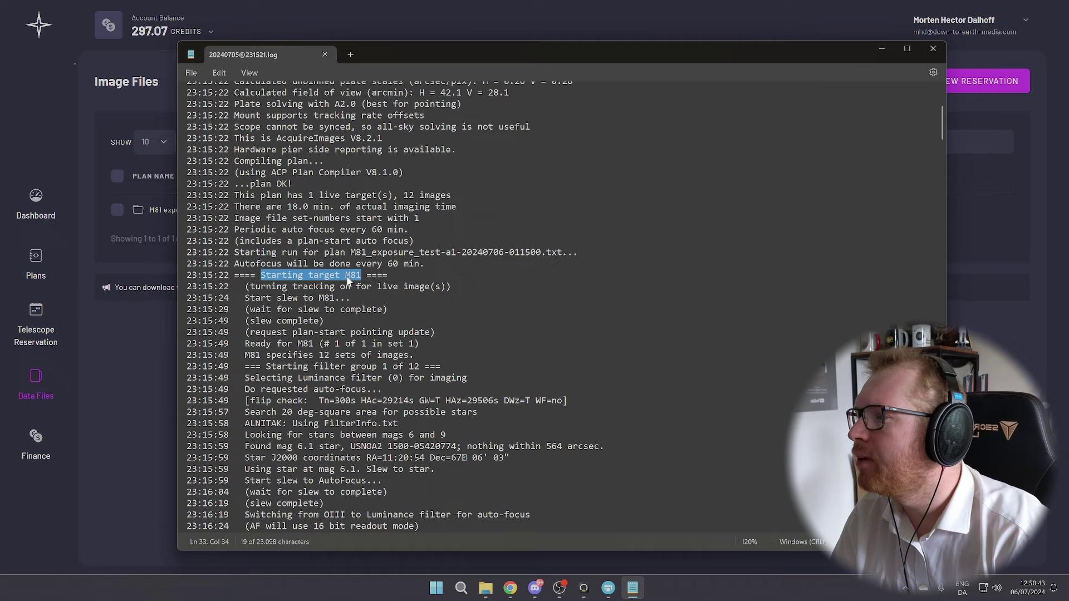
scroll(347, 281, down, 2)
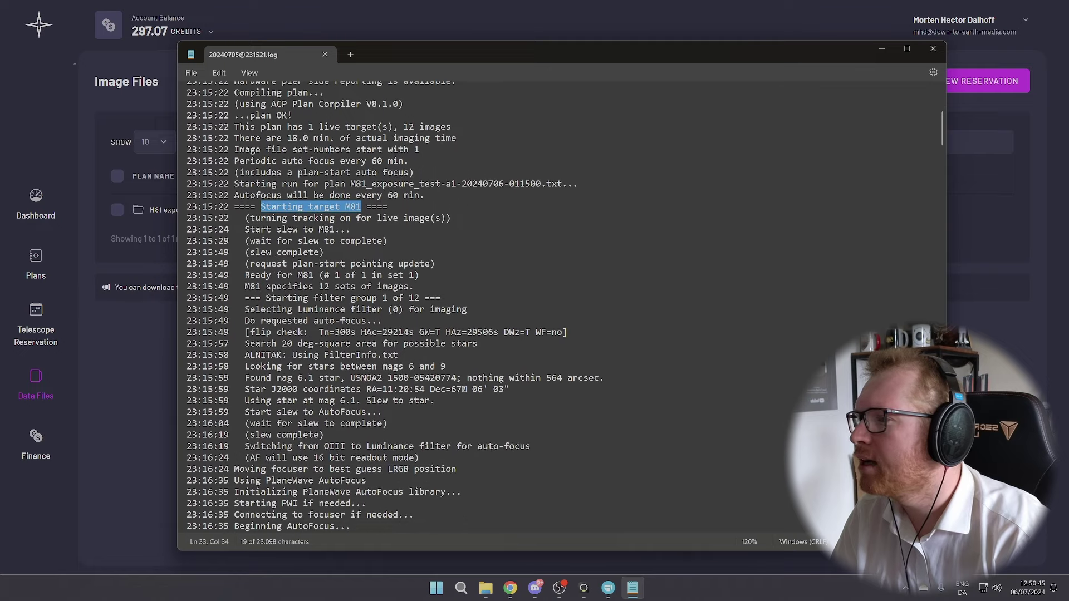
drag(245, 252, 323, 253)
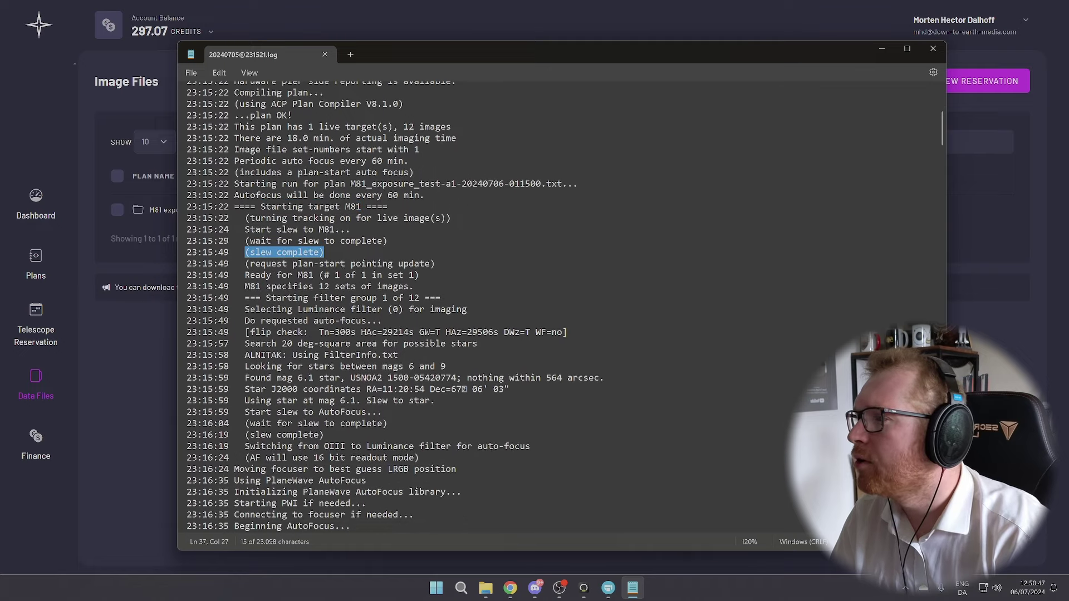
scroll(292, 307, down, 3)
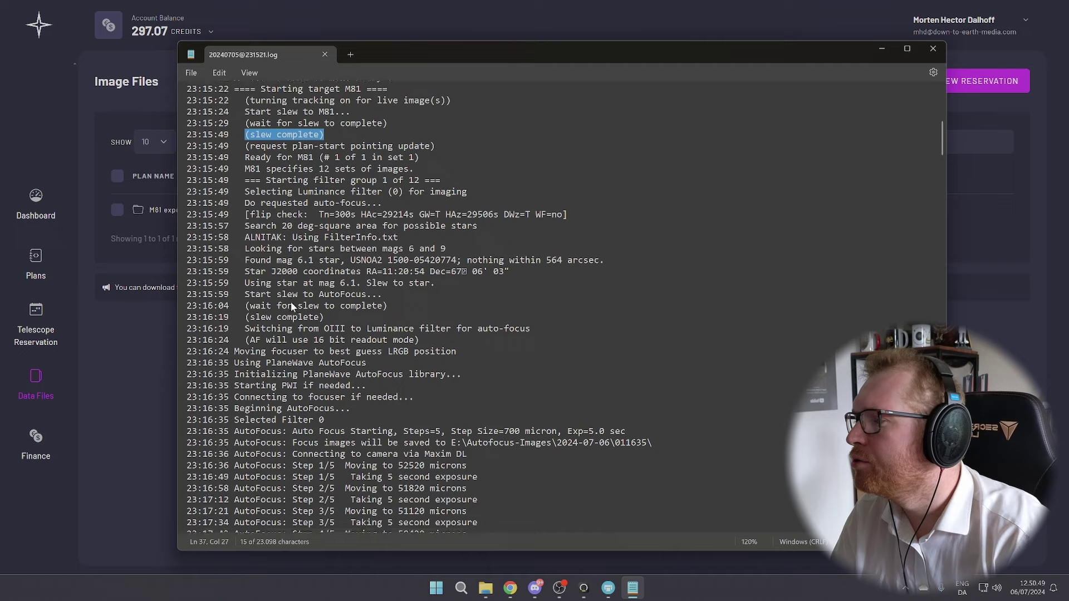
scroll(291, 306, down, 3)
drag(250, 344, 339, 378)
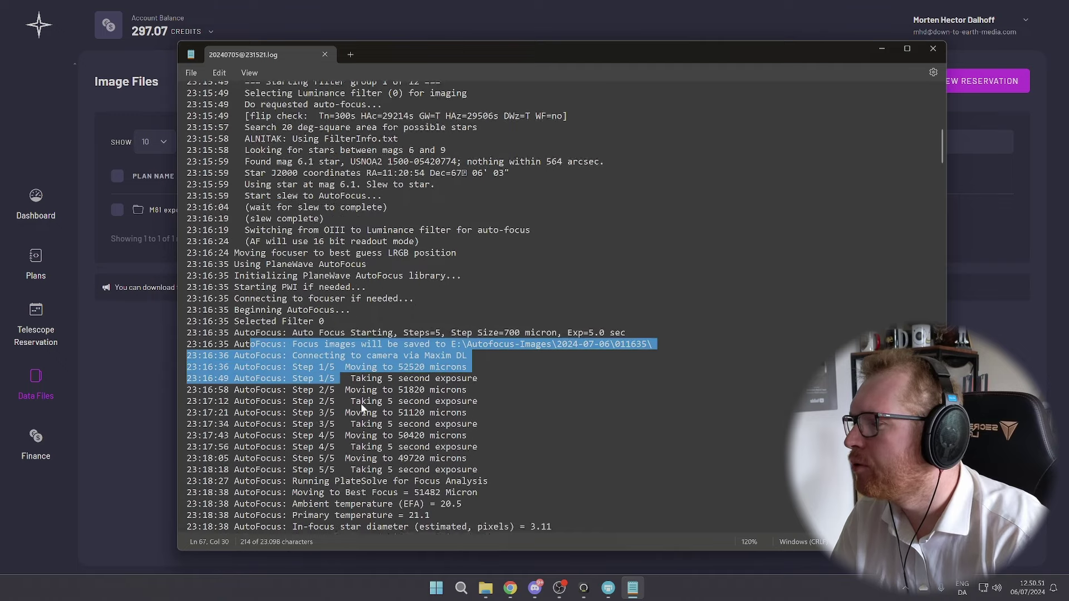
scroll(362, 409, down, 5)
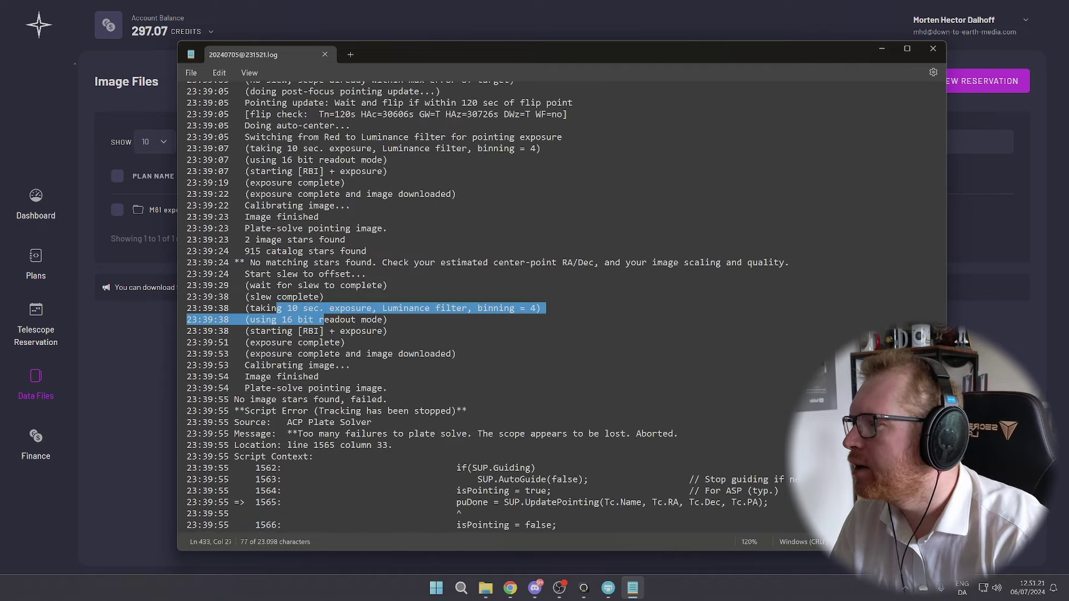
Examine the log's final slew, auto-center and pointing exposure entries around 23:39.
drag(324, 296, 246, 301)
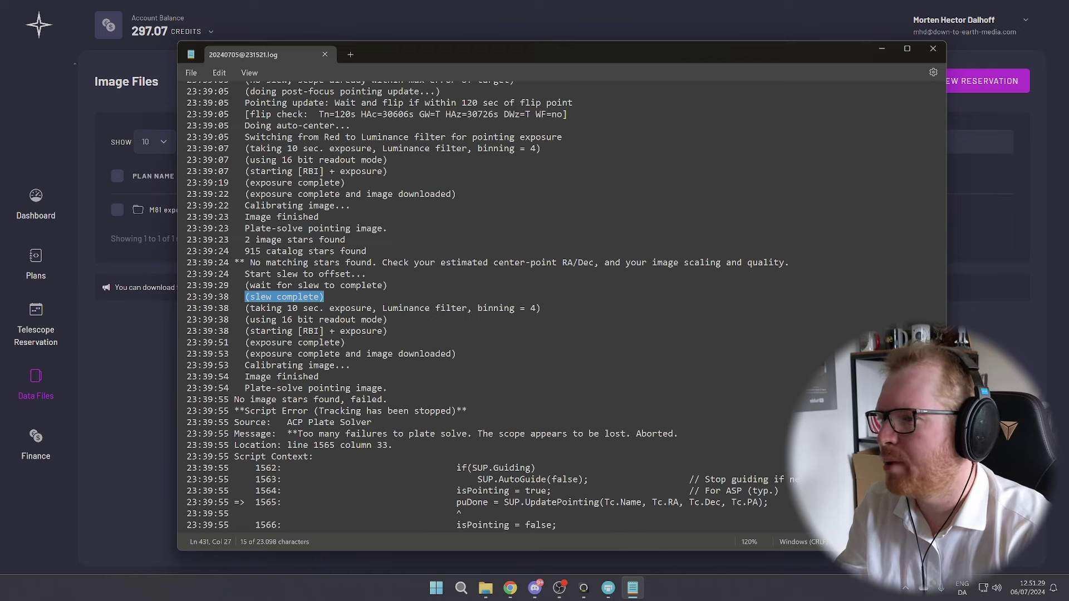
click(264, 299)
scroll(264, 300, down, 1)
scroll(267, 295, up, 4)
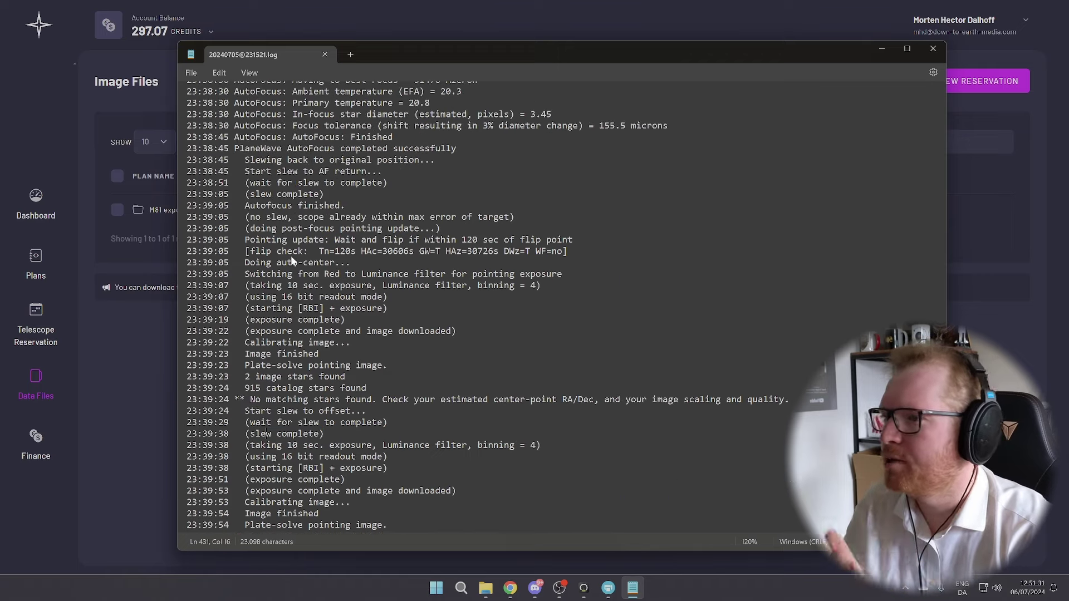
scroll(279, 283, down, 4)
scroll(286, 276, down, 2)
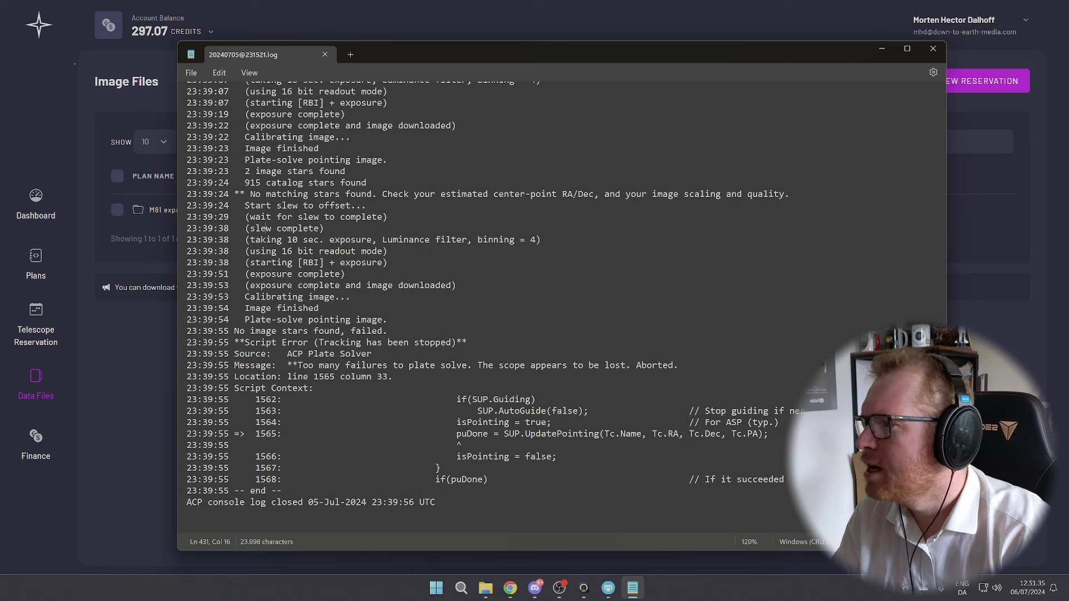
Read the last plate-solve entry and the script error message at the end of the log.
drag(250, 319, 380, 321)
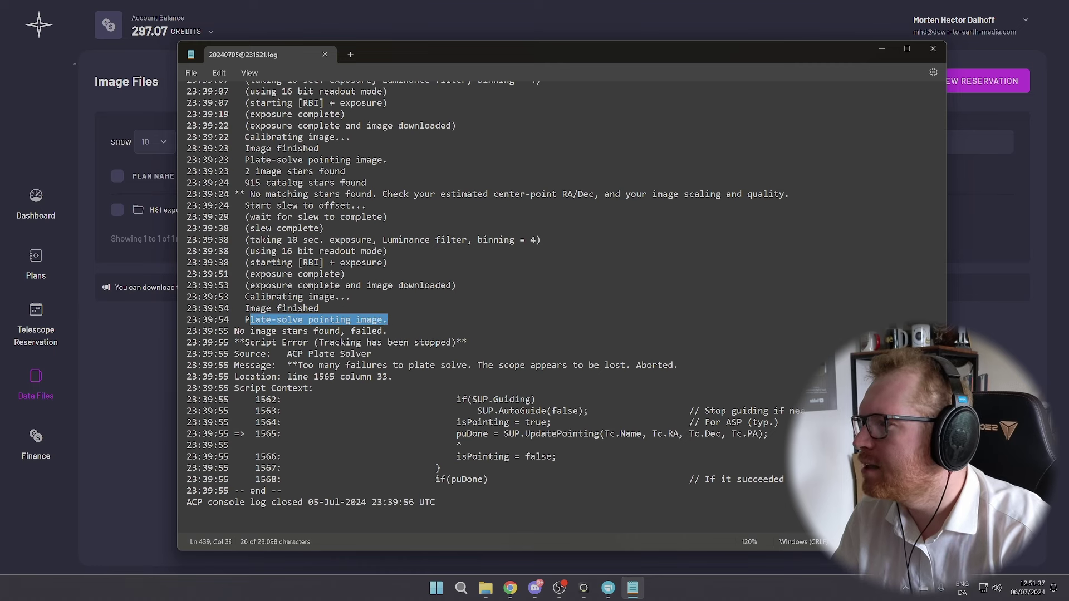
drag(240, 330, 426, 343)
click(414, 343)
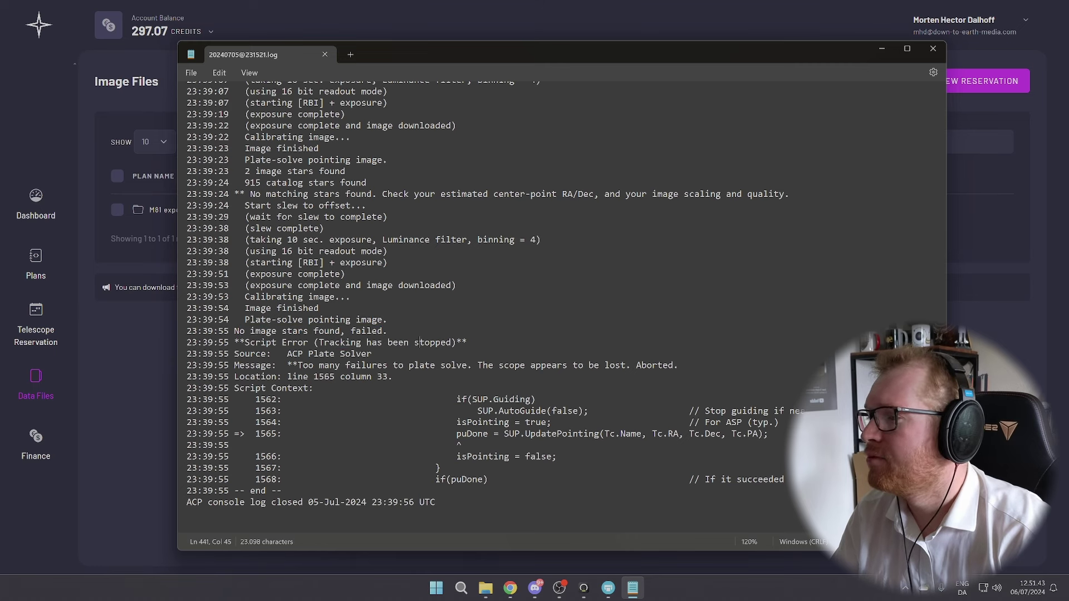
drag(298, 365, 633, 368)
click(623, 366)
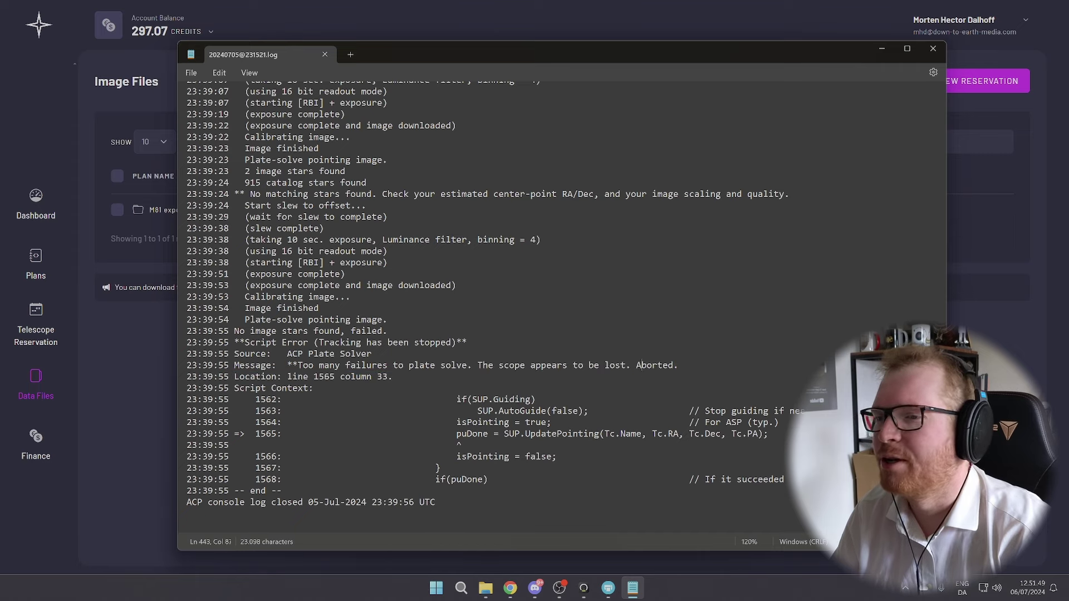
double_click(654, 368)
scroll(654, 368, down, 2)
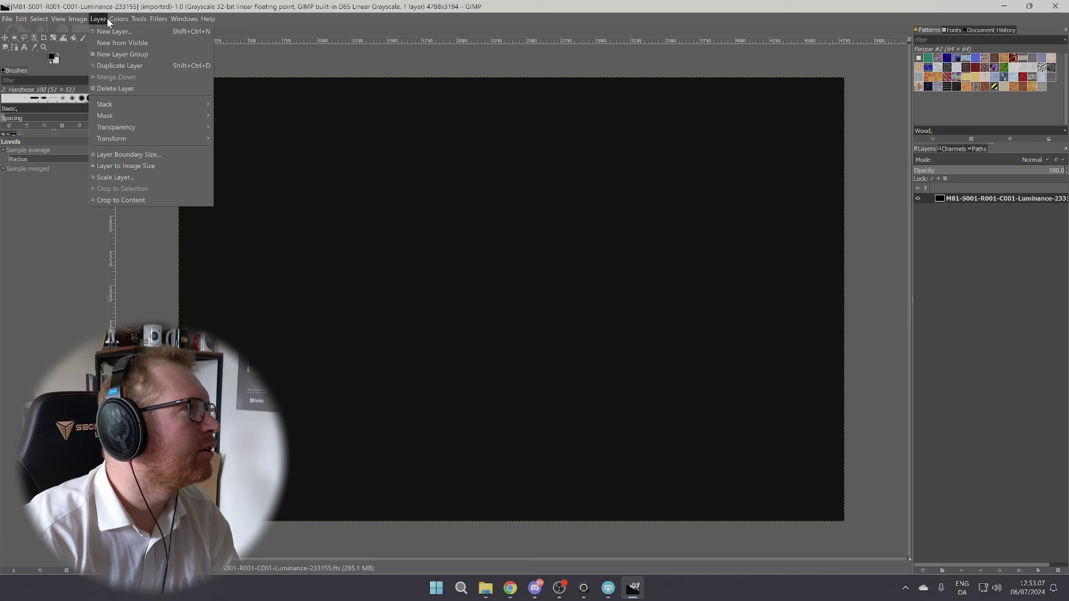
Apply Levels to the M81-S001-R001-C001-Luminance-233155 image in GIMP with the white input level at 11.70.
mouse_move(127, 15)
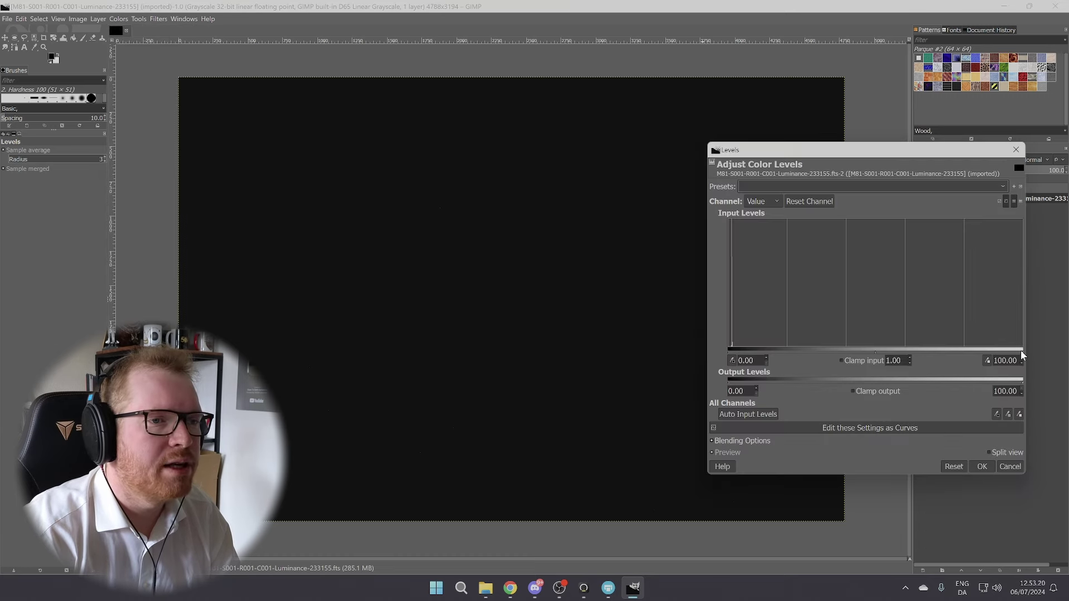
drag(1022, 355, 763, 355)
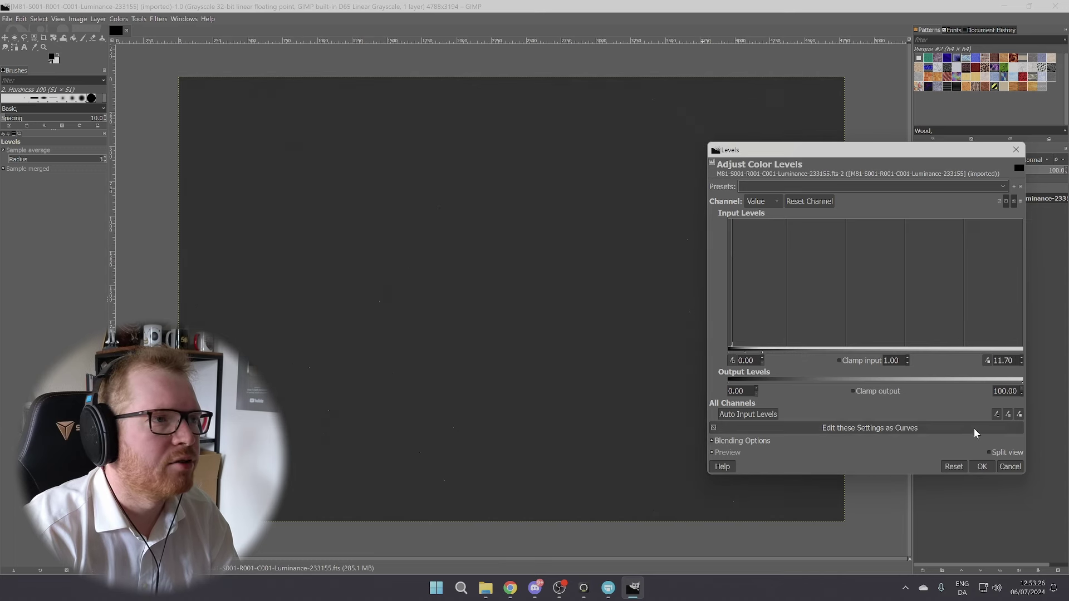
click(982, 467)
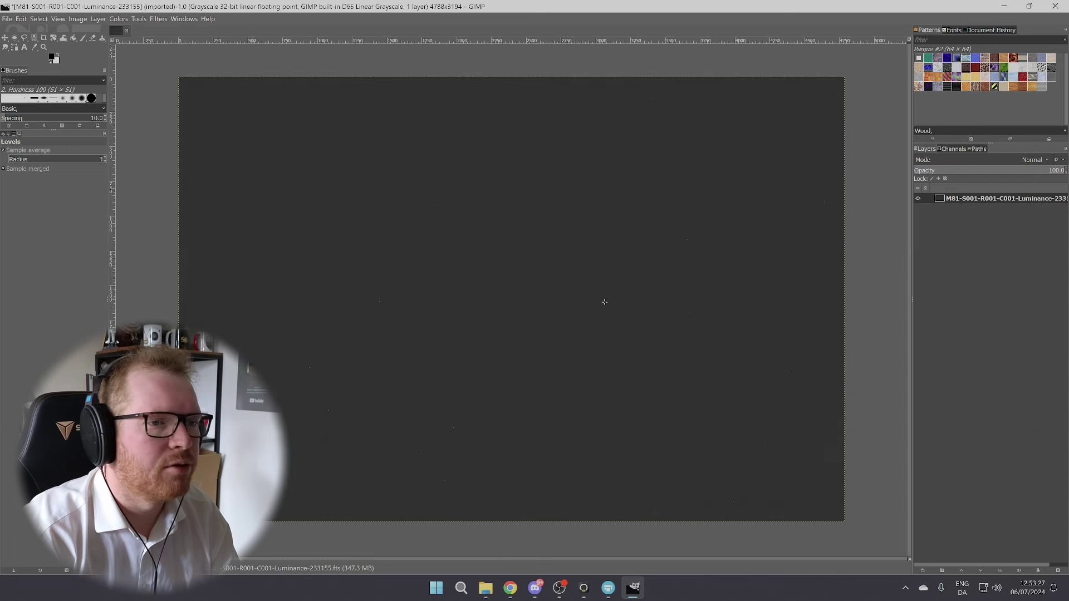
Apply a second Levels adjustment to the luminance image with gamma 0.83 and the white input level at 52.08.
click(118, 20)
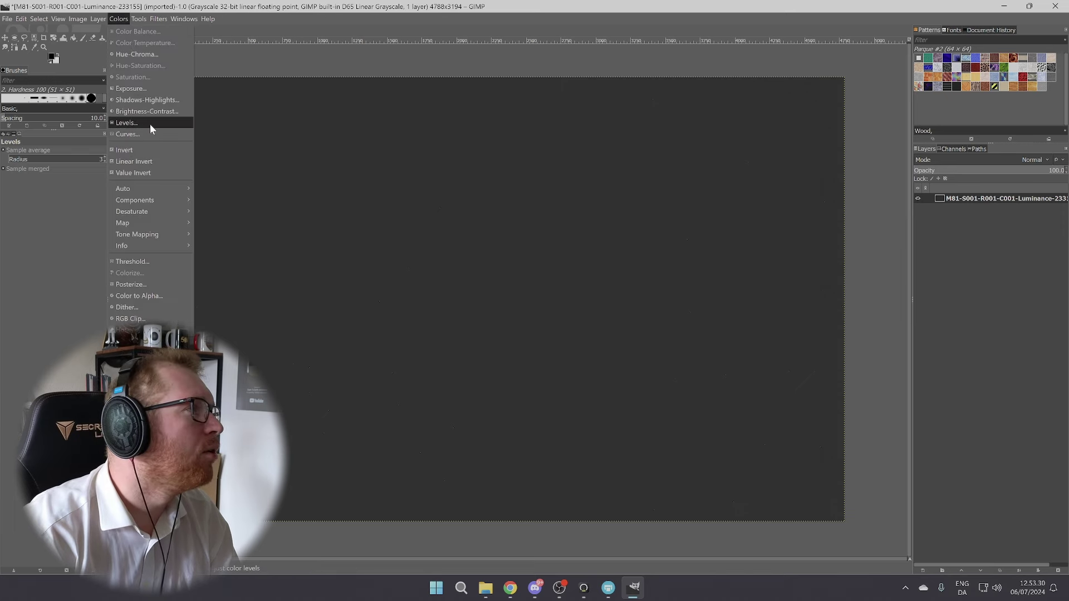
click(150, 125)
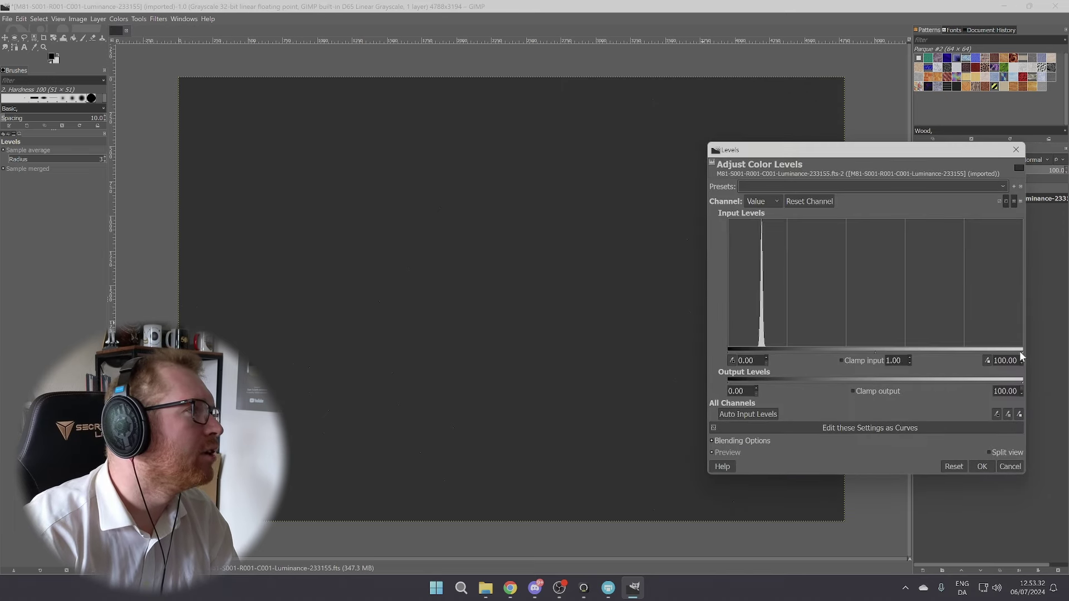
drag(1020, 351, 893, 350)
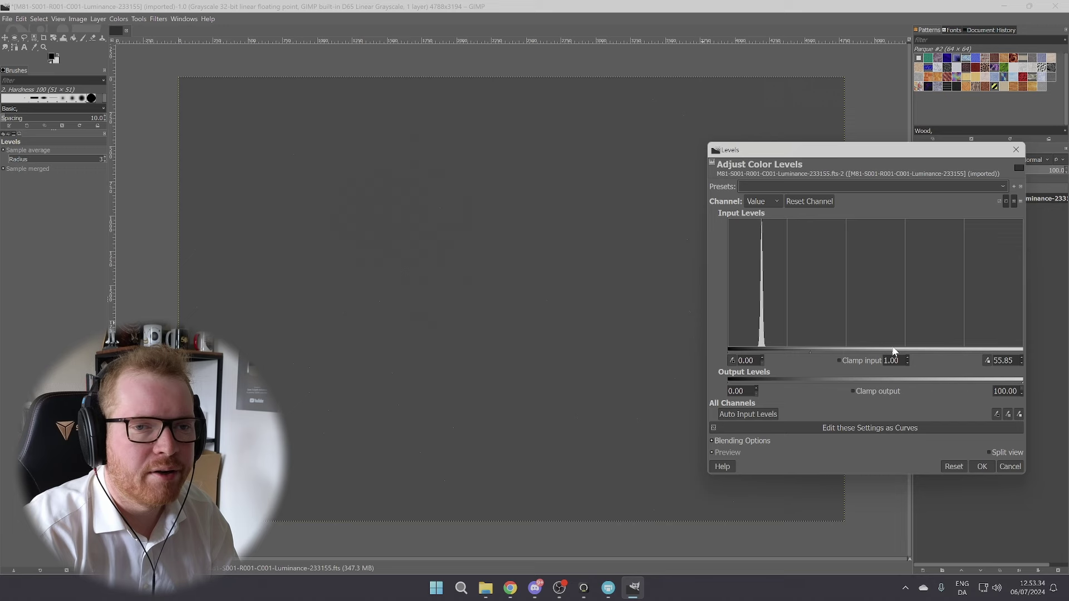
drag(803, 356, 810, 358)
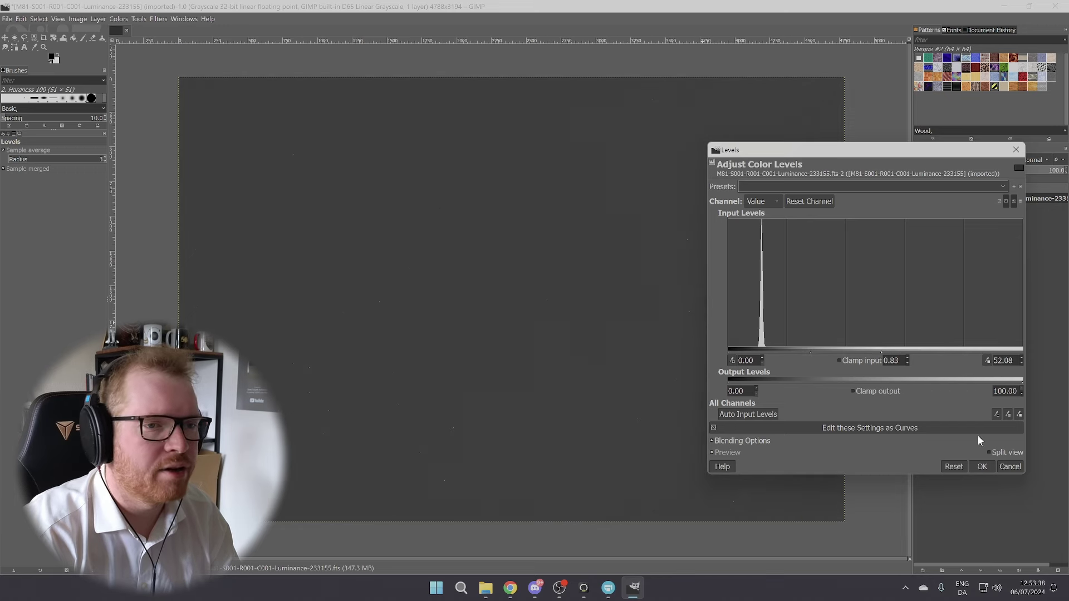
click(981, 467)
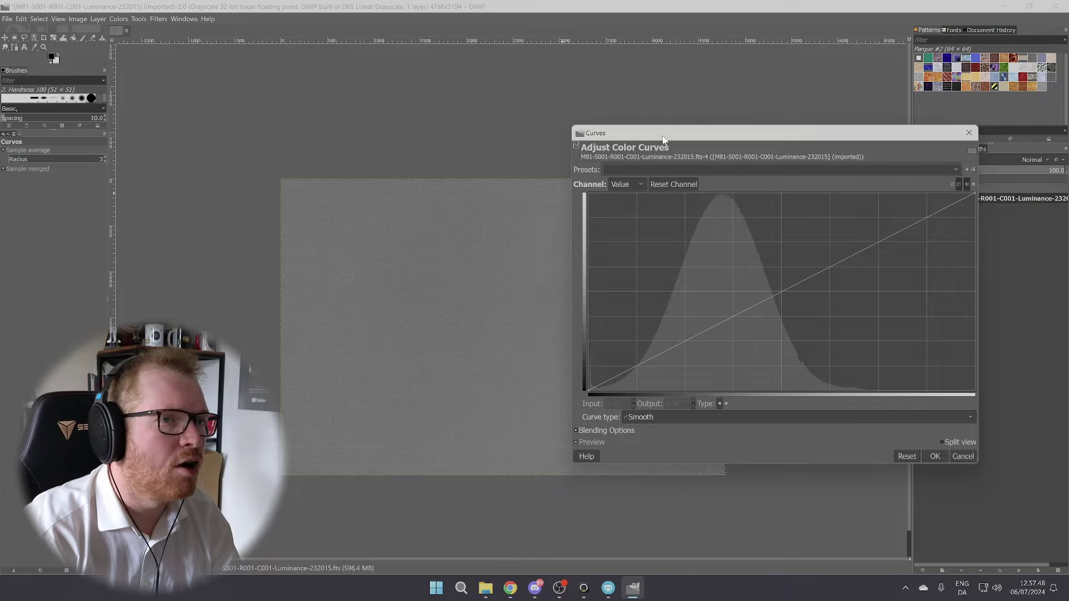
Move the Curves dialog off the M81-S001-R001-C001-Luminance-232015 image and inspect the frame's pixel detail up close.
drag(665, 136, 802, 210)
key(1)
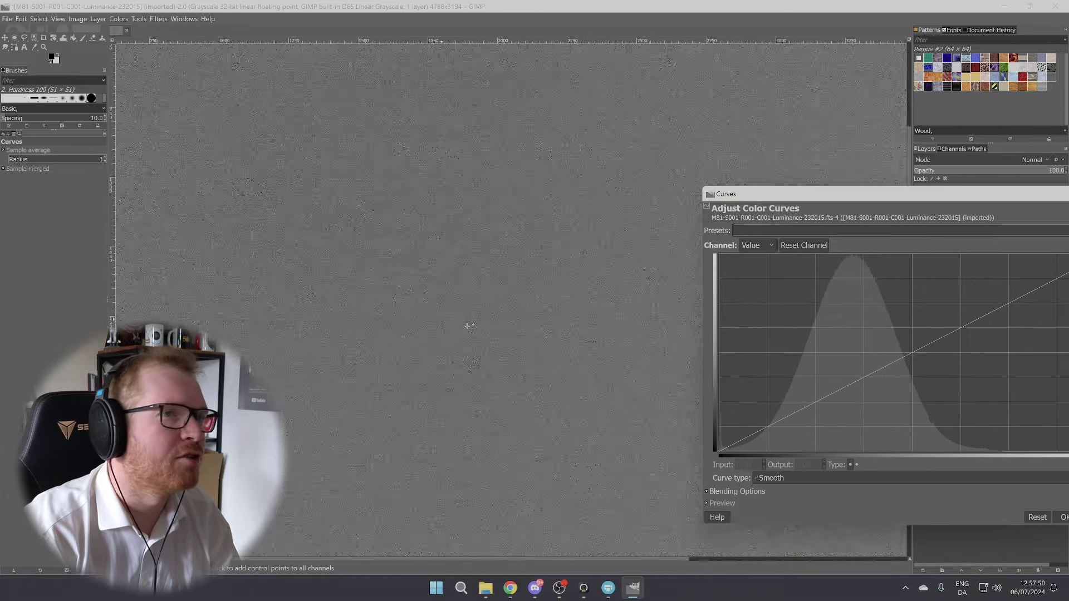
scroll(477, 311, up, 2)
scroll(473, 305, down, 8)
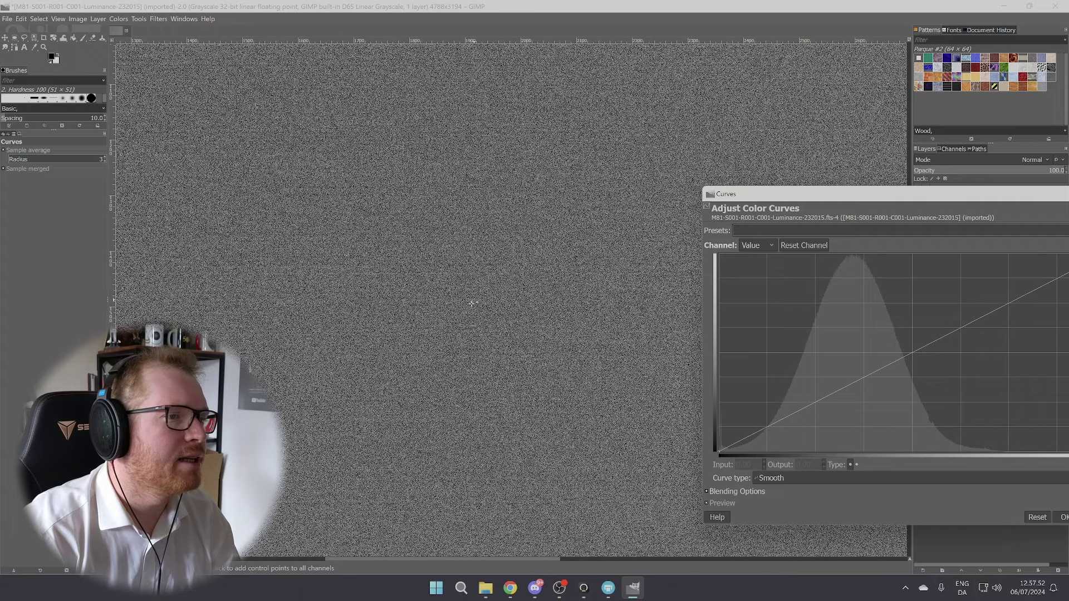
scroll(473, 303, up, 2)
drag(840, 194, 504, 149)
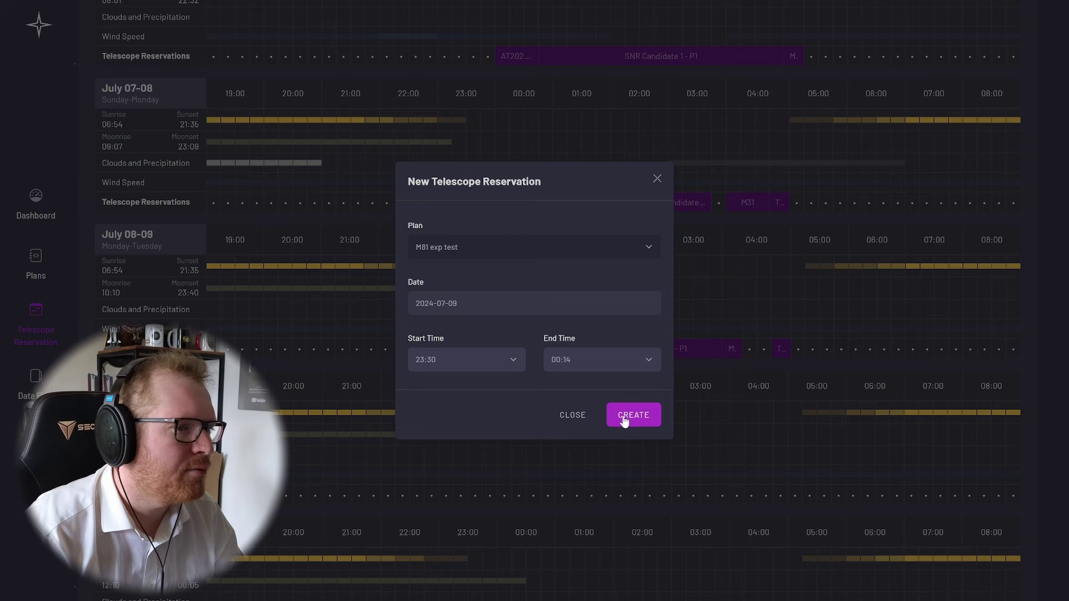
Create a telescope reservation in the Alnitak portal for the M81 exp test plan on 2024-07-09 from 23:30 to 00:14.
click(620, 419)
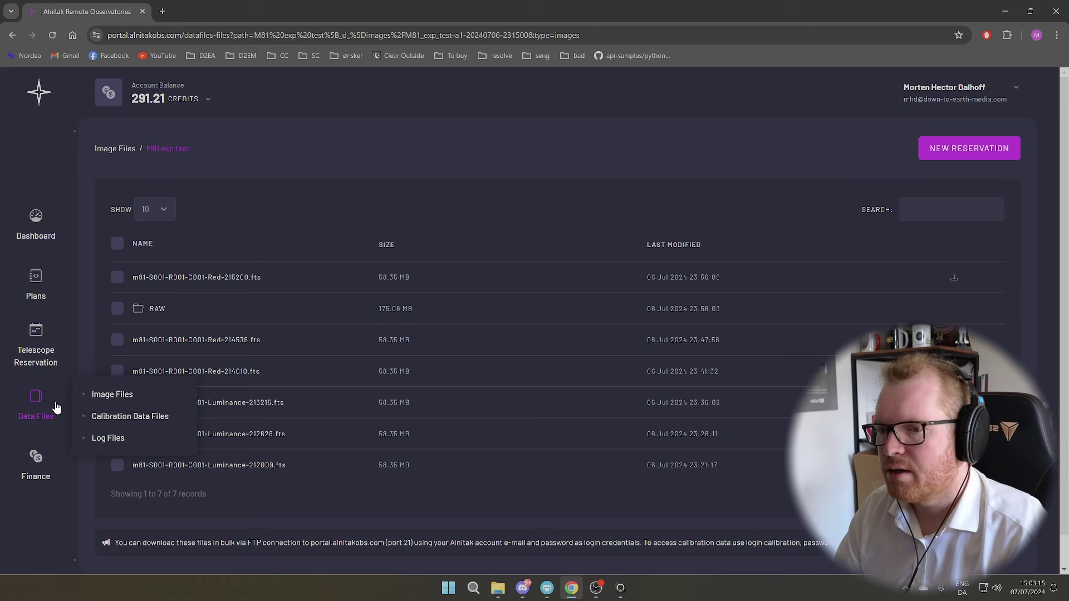
click(122, 440)
click(146, 277)
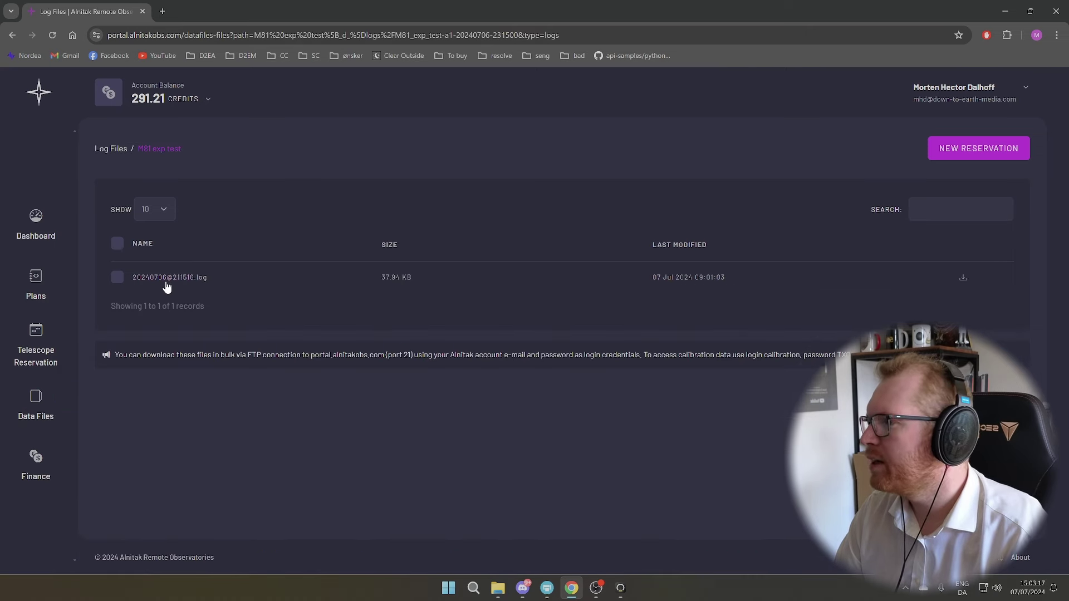
click(181, 278)
scroll(448, 300, down, 20)
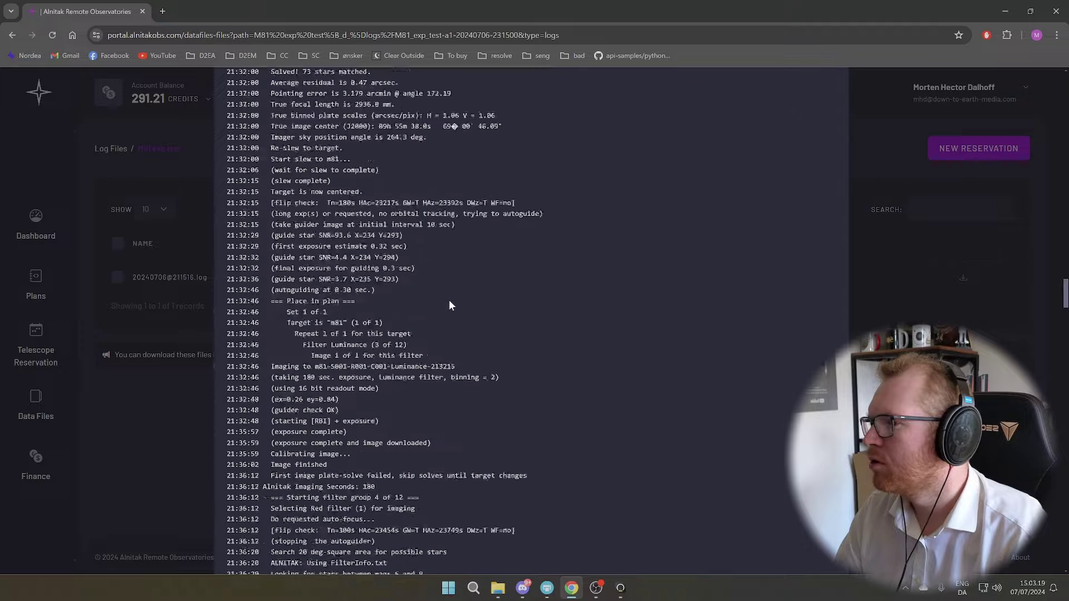
scroll(447, 300, down, 2)
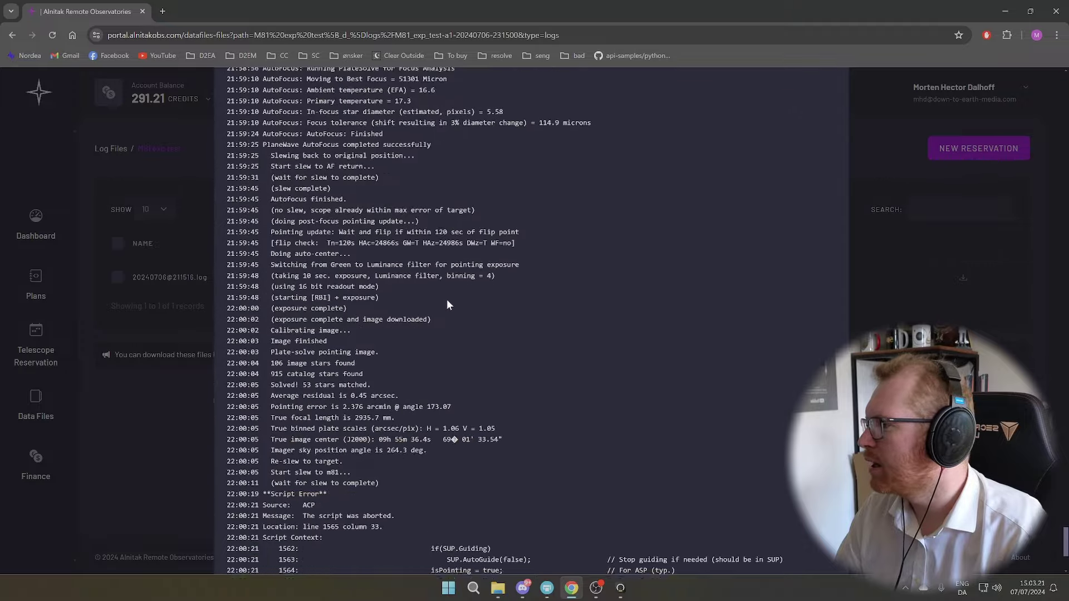
scroll(244, 391, down, 7)
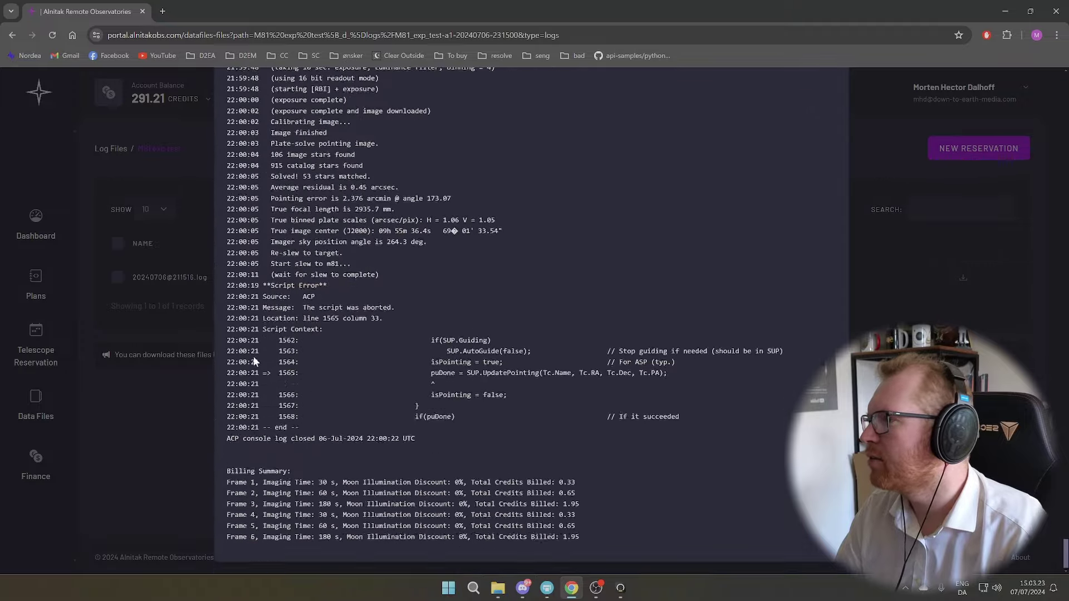
scroll(244, 391, up, 15)
double_click(244, 391)
scroll(244, 390, down, 5)
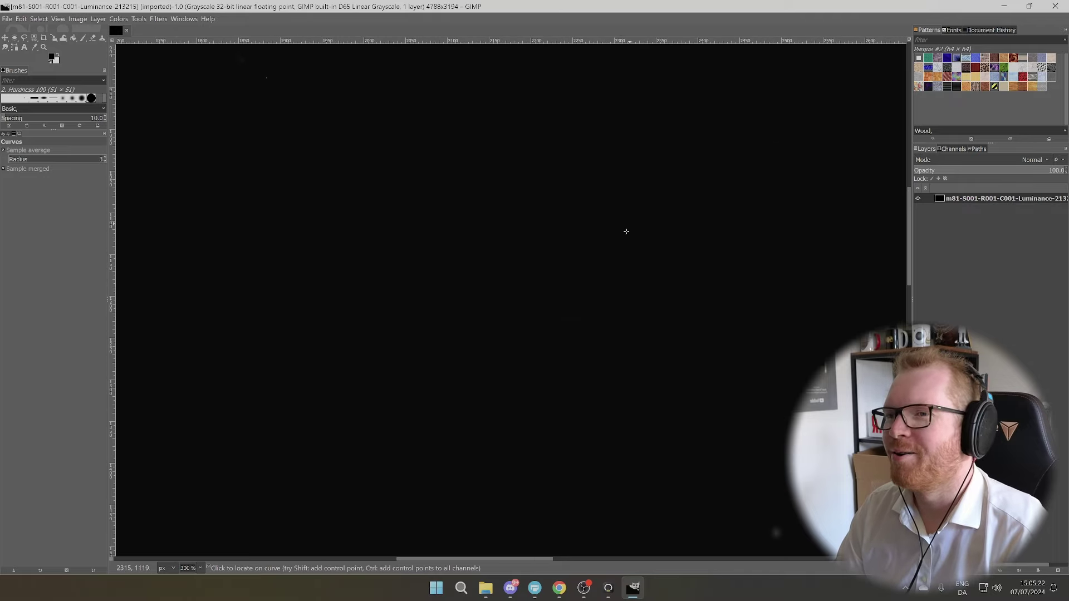
Stretch the m81-S001-R001-C001-Luminance-213215 image in GIMP with a Levels adjustment and view the whole frame.
ctrl+scroll(534, 223, down, 6)
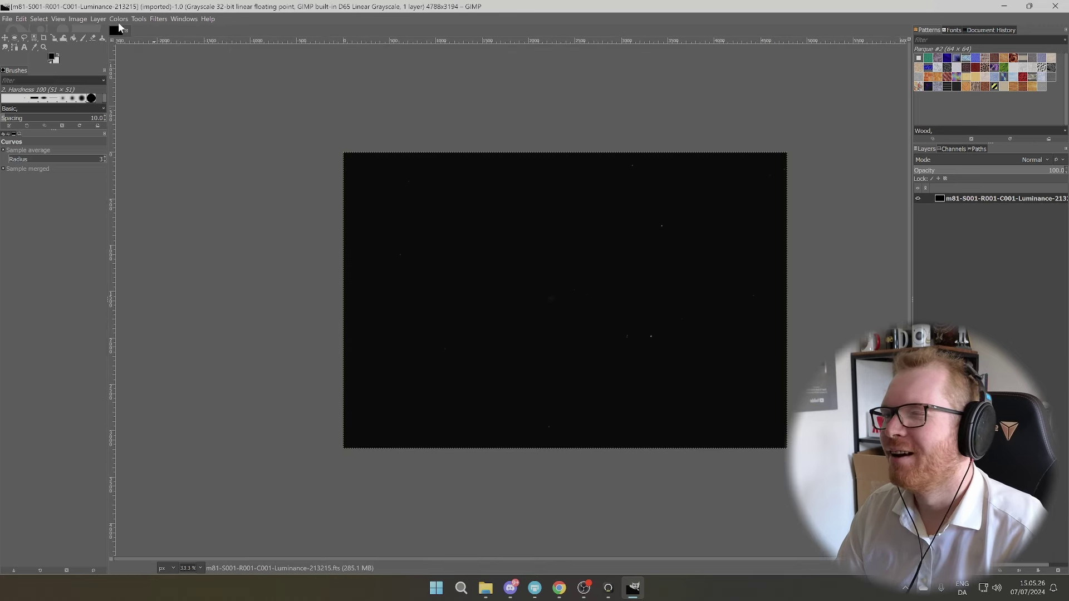
click(118, 19)
click(157, 120)
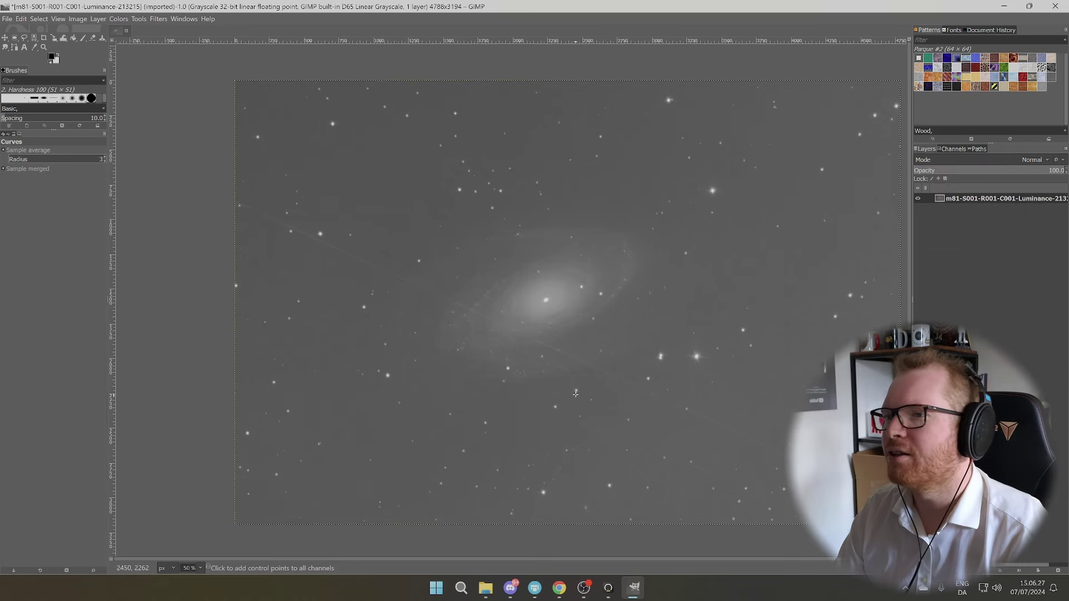
scroll(575, 394, down, 1)
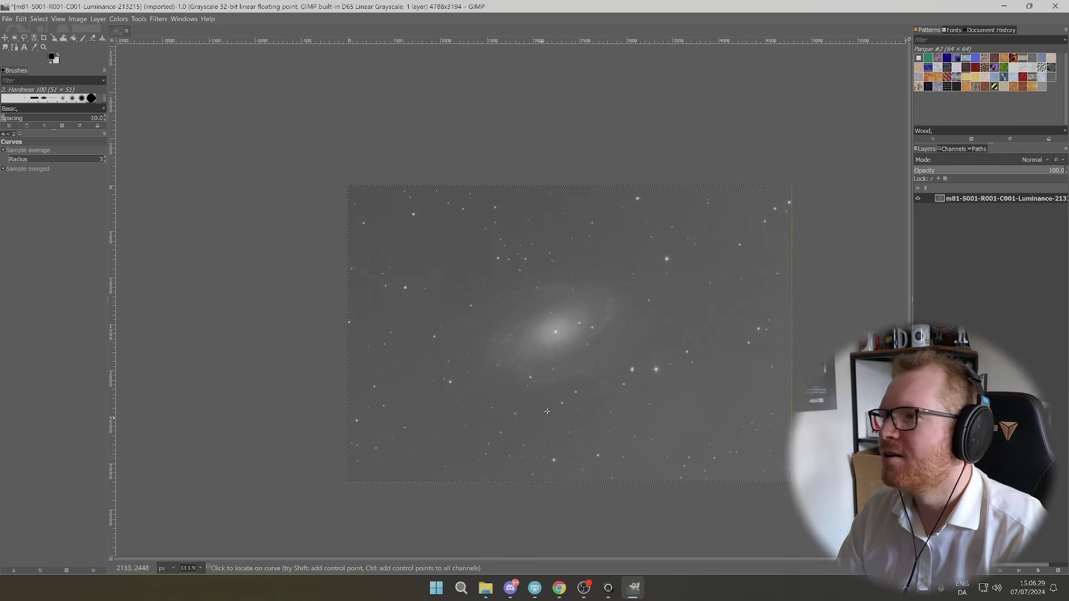
Open Stellarium, view M81 up close, and display the details of the bright satellite near the galaxy's core.
click(436, 588)
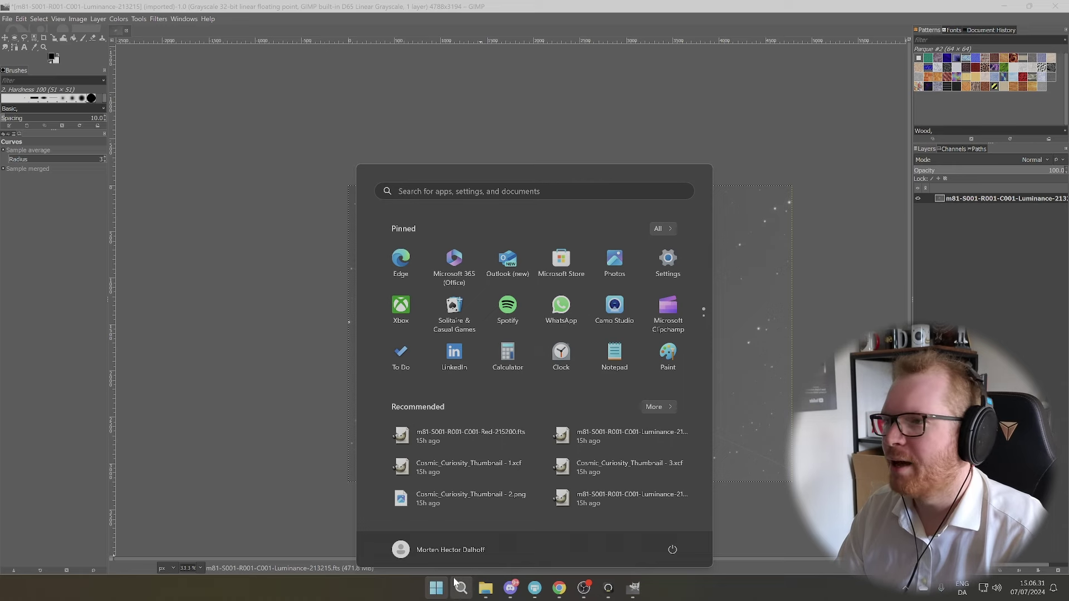
text(stellarium (Single Buffer)
key(Return)
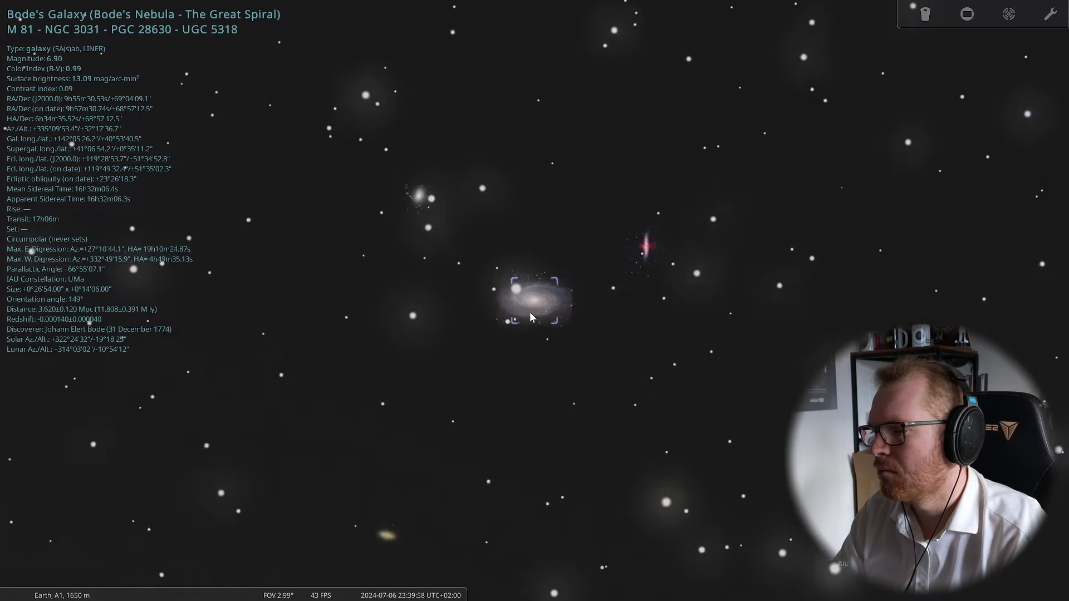
scroll(529, 312, up, 5)
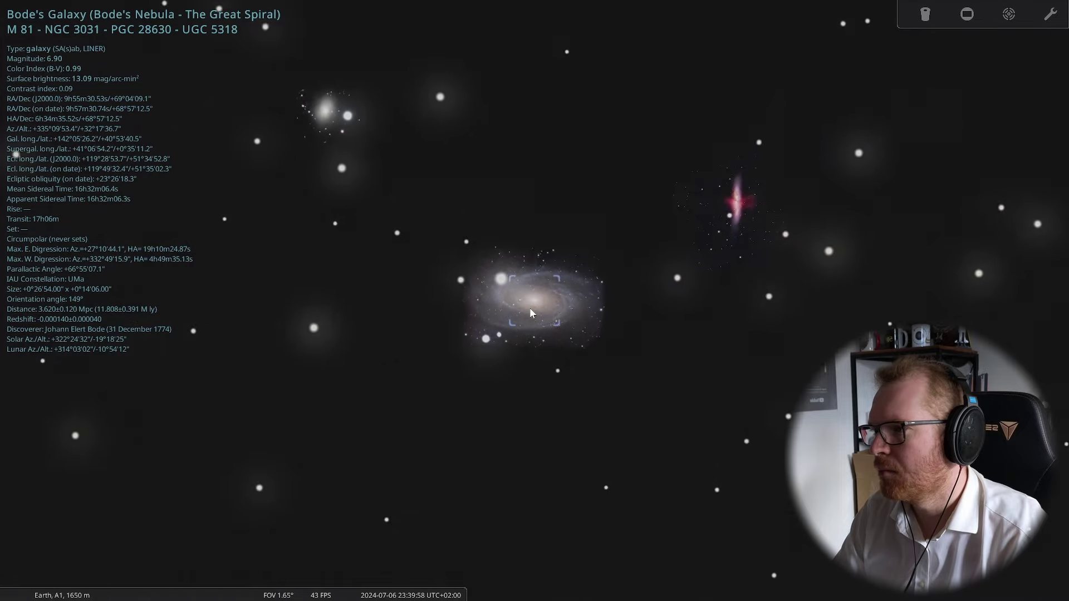
scroll(529, 310, up, 3)
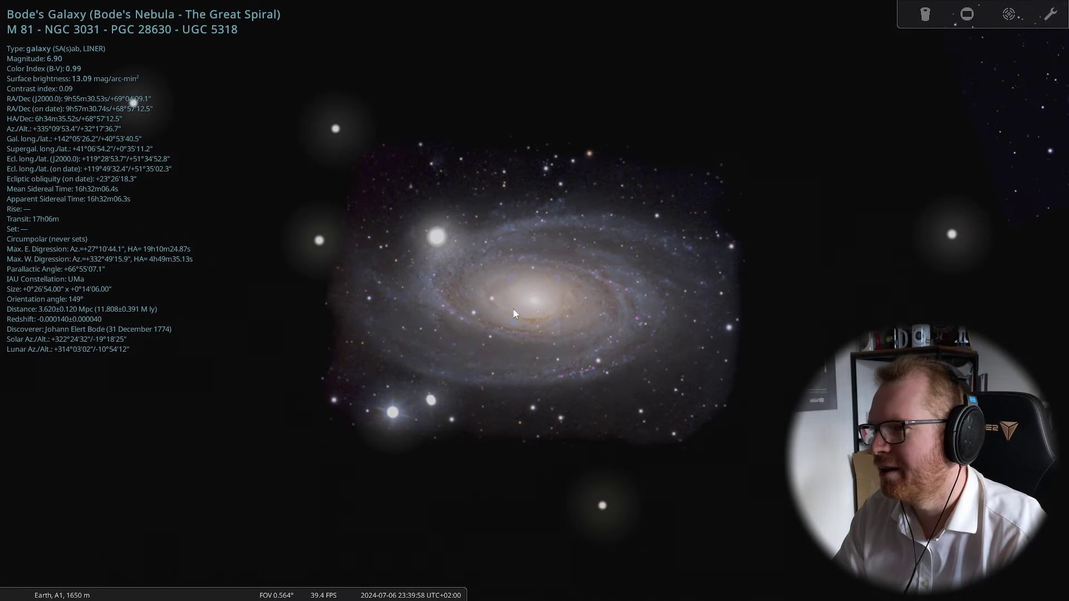
click(437, 240)
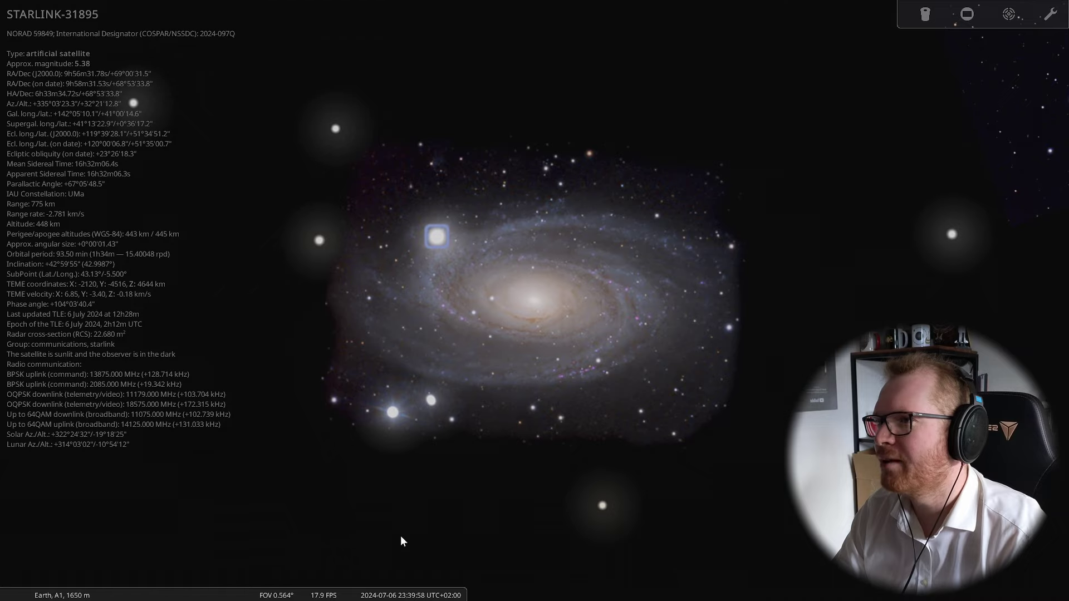
click(398, 591)
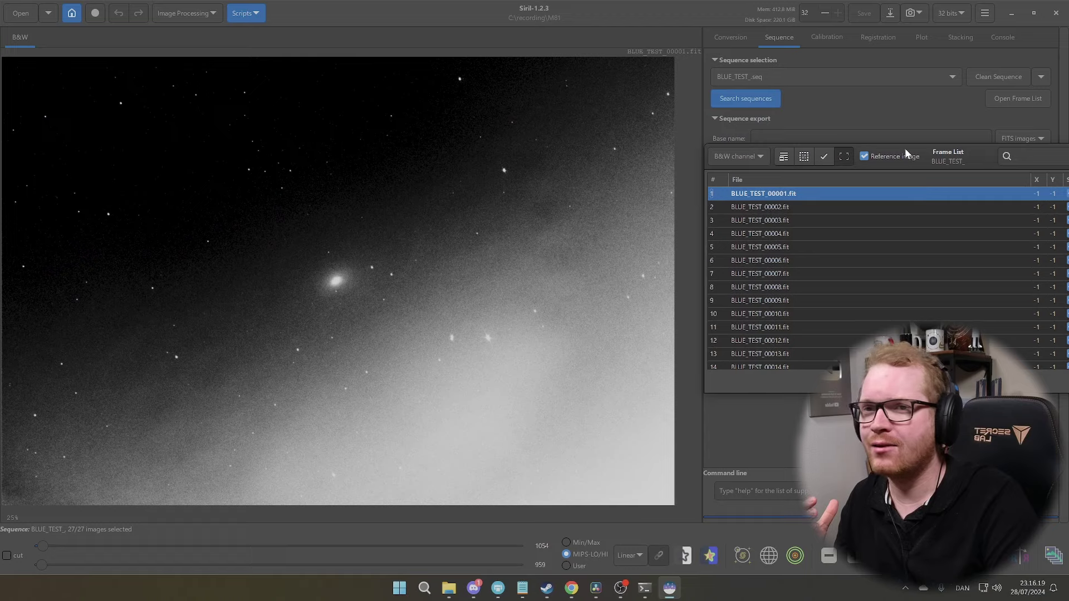
In Siril, reposition the Frame List and browse the BLUE_TEST_ sequence from BLUE_TEST_00002.fit onward, comparing gradients and star quality.
drag(974, 148, 957, 154)
click(811, 206)
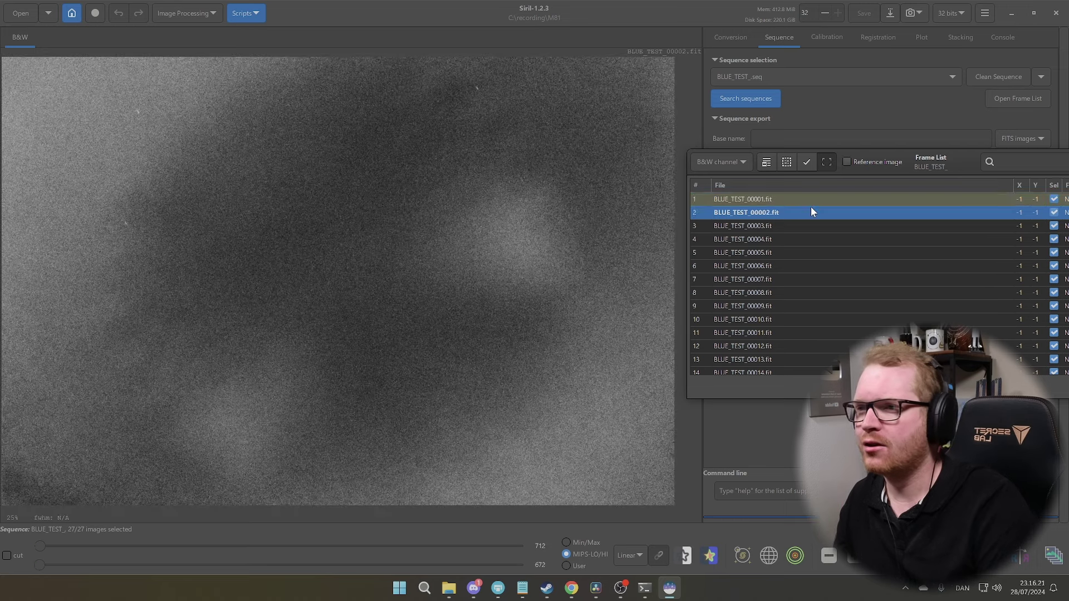
key(Down)
key(Down)
key(Down)
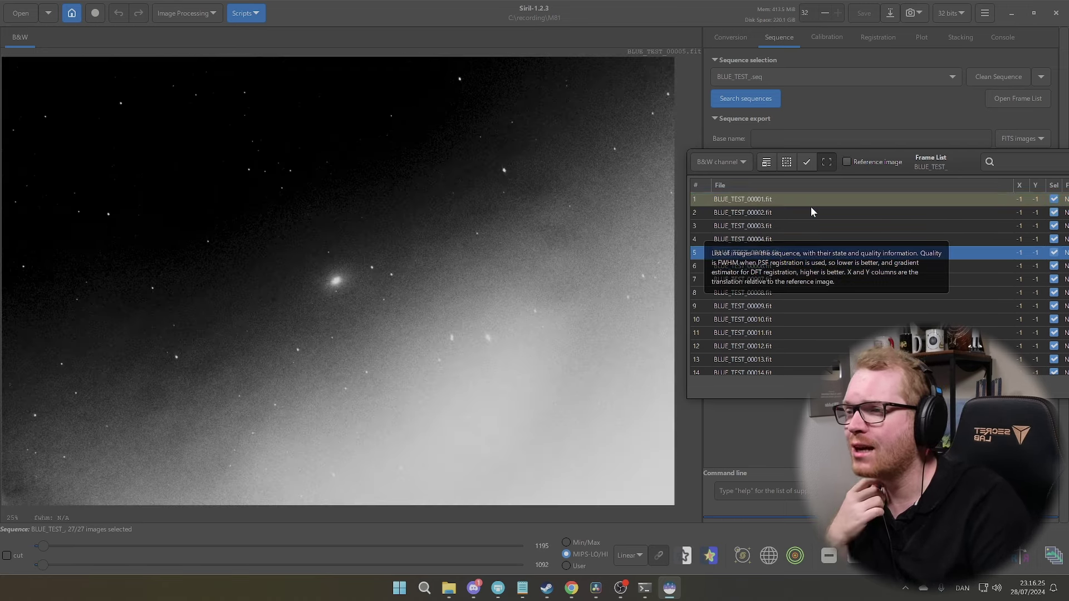
key(Down)
key(Down)
key(Down)
key(Down)
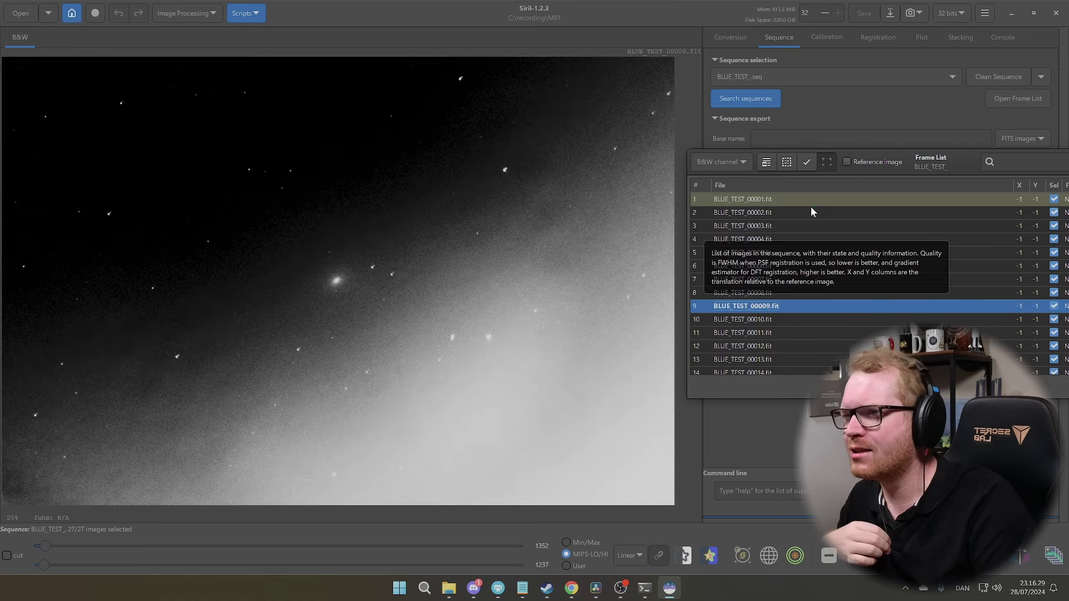
key(Down)
key(Down)
key(Down)
key(Down)
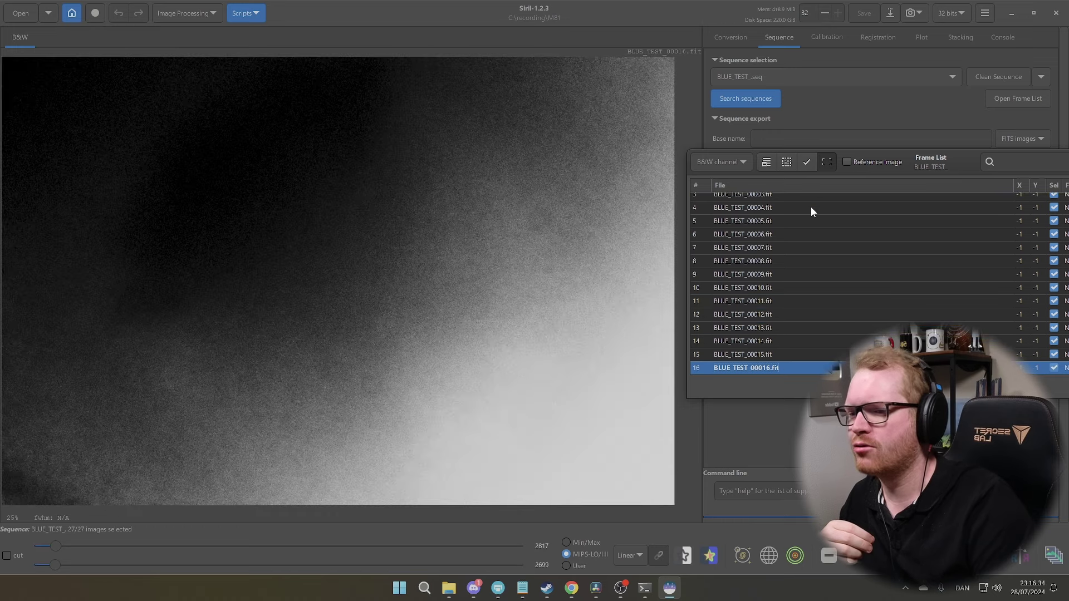
scroll(810, 205, down, 3)
click(755, 275)
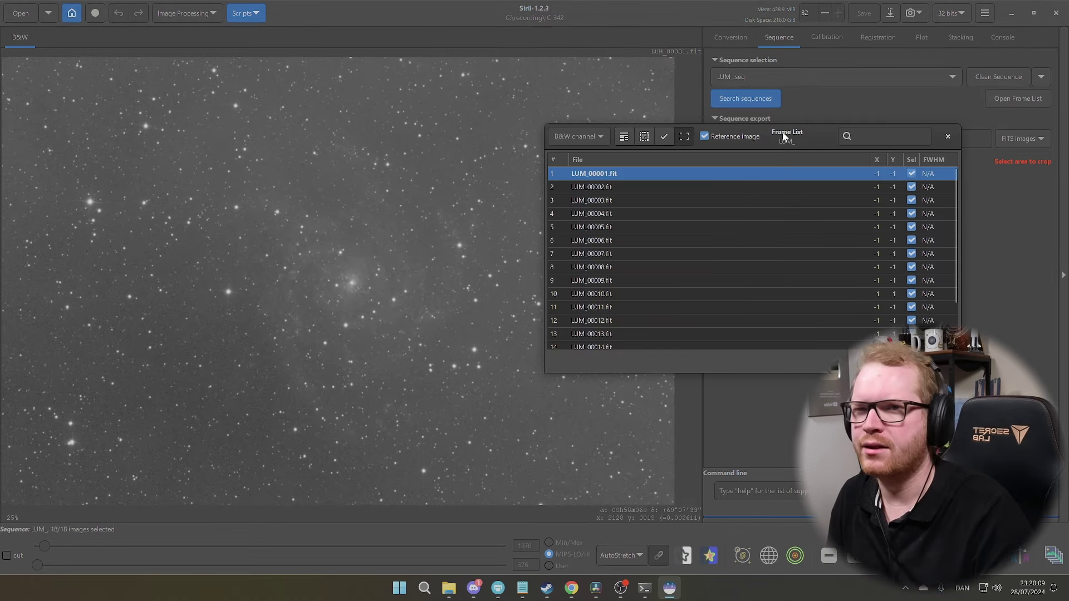
Move the Frame List off the LUM_ sequence image and compare the frames from LUM_00003.fit through LUM_00011.fit.
drag(770, 133, 850, 124)
scroll(374, 257, down, 2)
scroll(381, 264, up, 1)
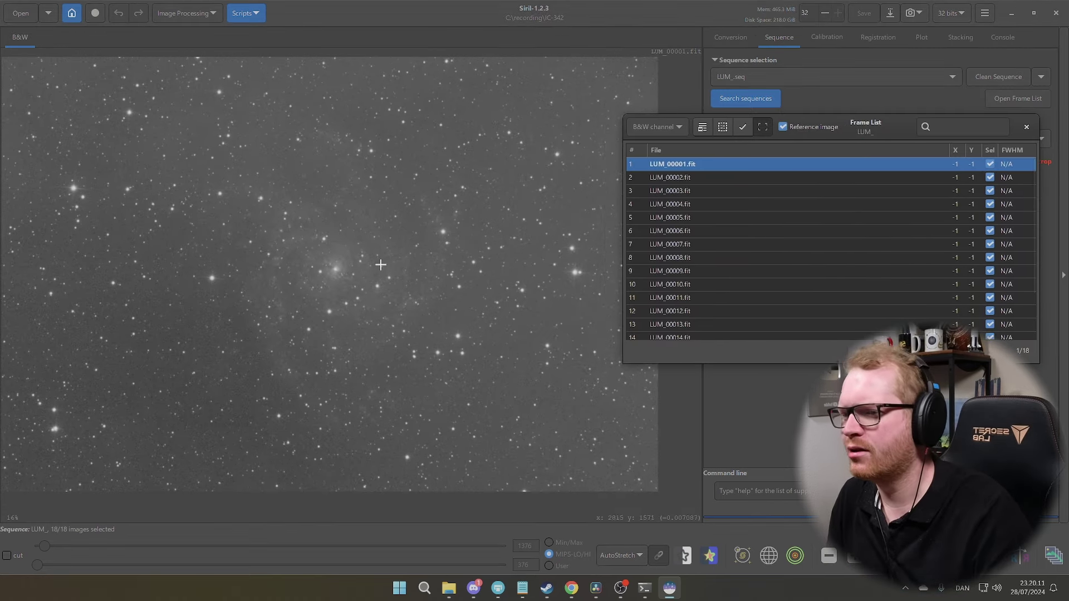
click(702, 187)
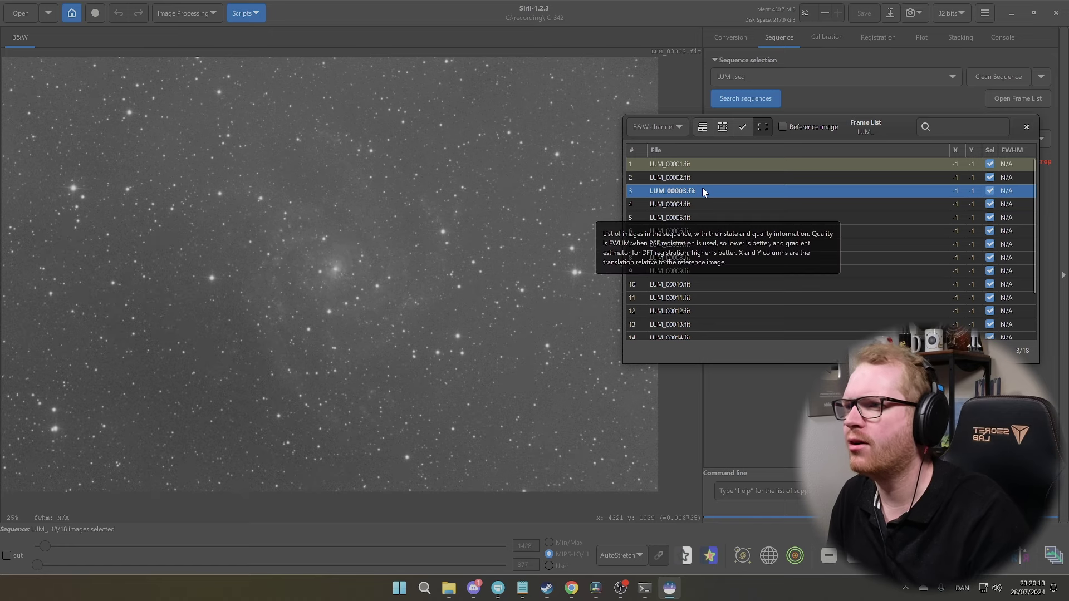
key(Down)
key(Down)
key(Down)
key(Down)
key(Down)
key(Down)
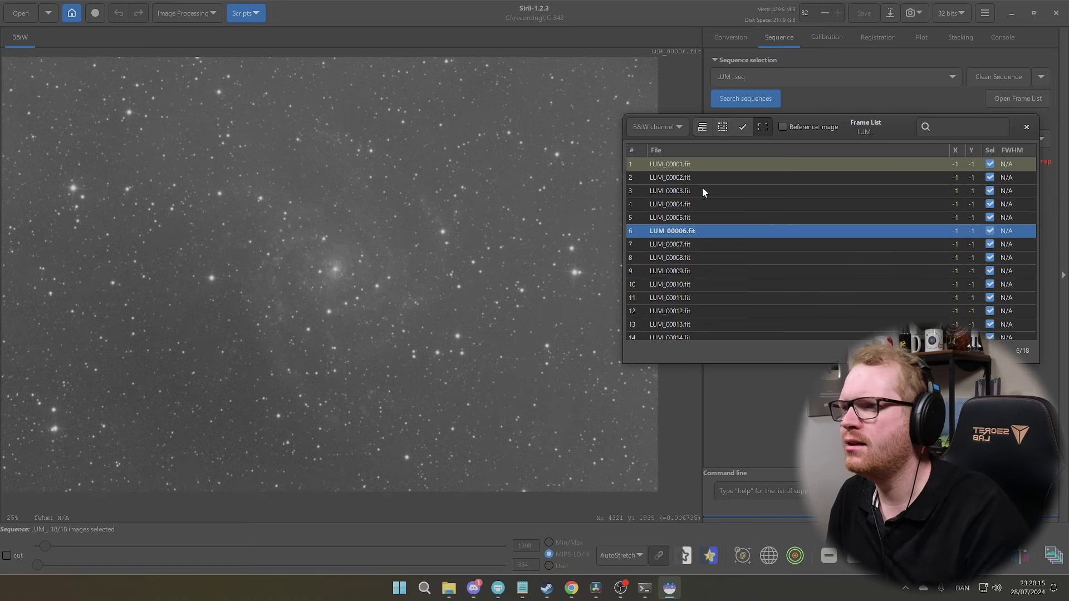
key(Down)
key(Down)
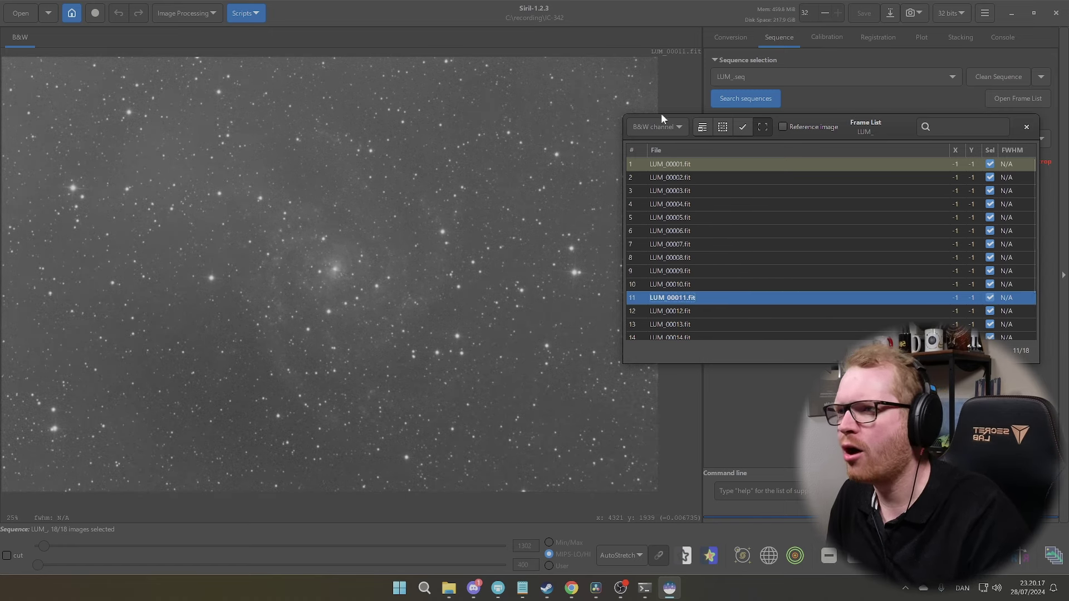
Examine LUM_00011.fit up close and check the remaining LUM_ frames, including LUM_00014.fit and LUM_00016.fit, for satellite trails.
scroll(447, 241, up, 2)
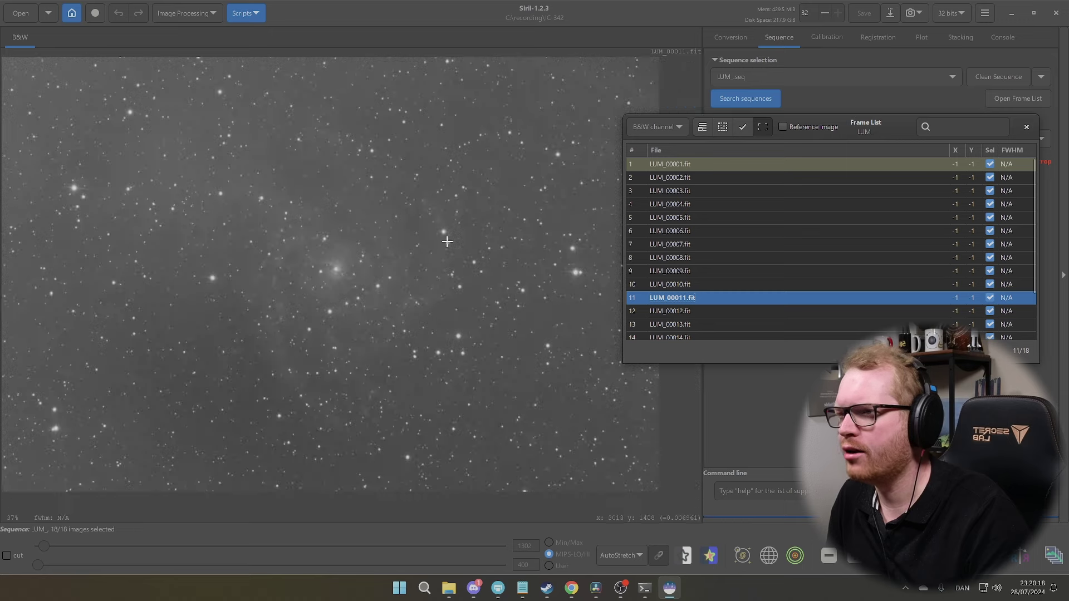
click(699, 306)
scroll(700, 301, down, 2)
click(694, 287)
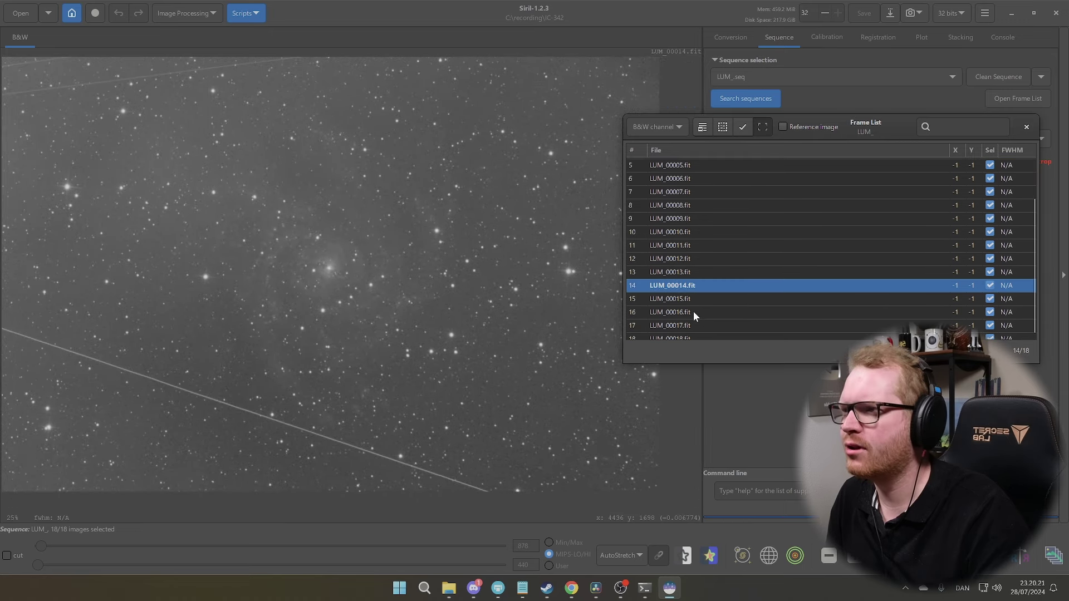
click(678, 311)
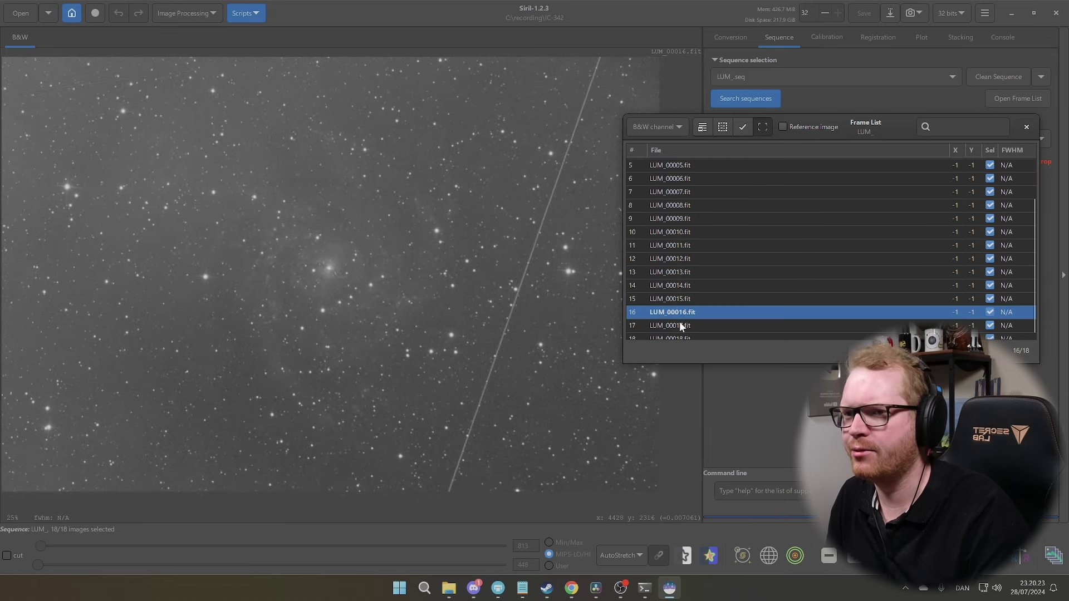
scroll(679, 323, down, 1)
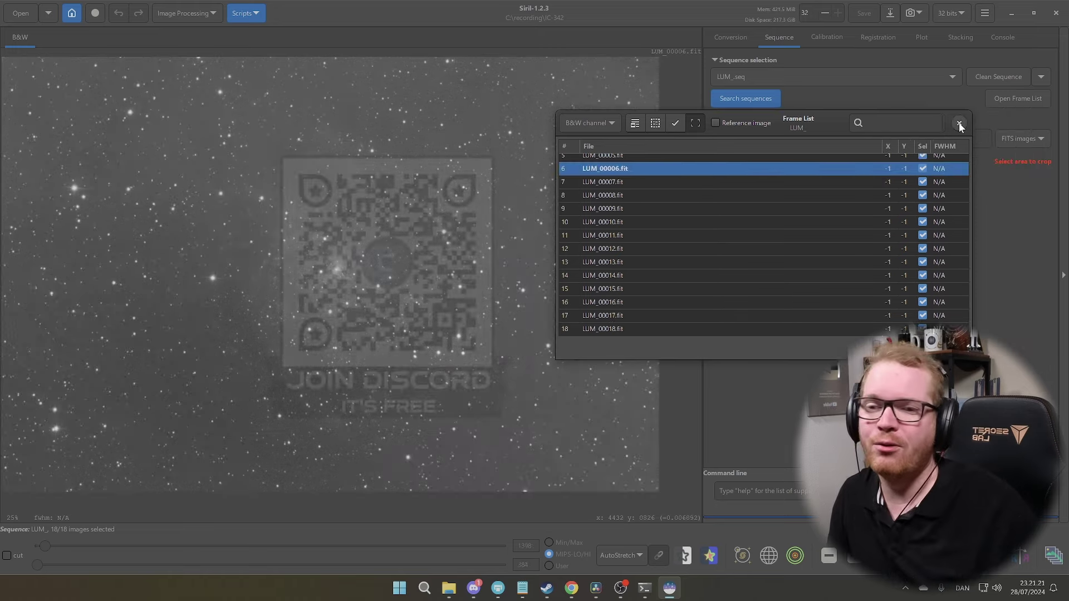